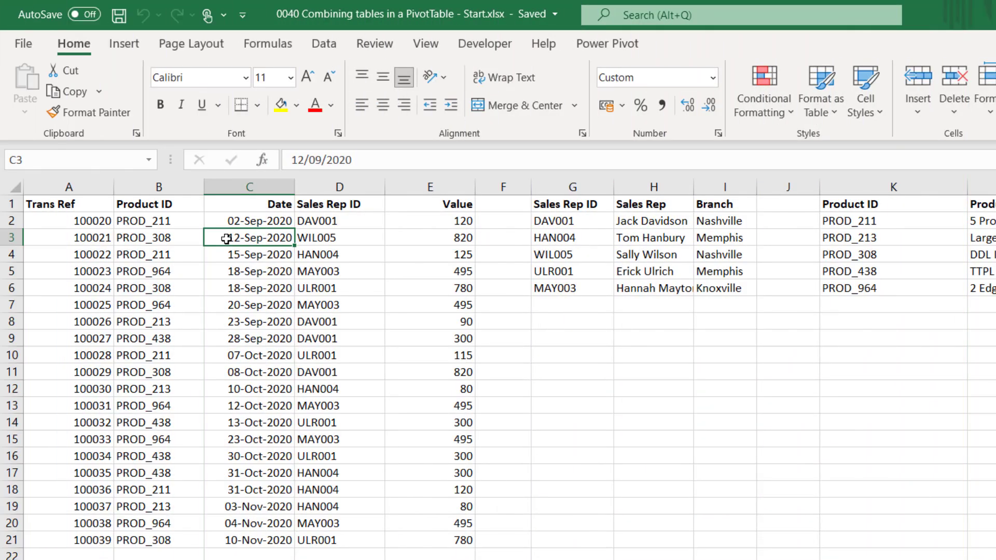
Step: Convert the A1:E21 transactions range into an Excel table with headers, keeping the default style
click(125, 45)
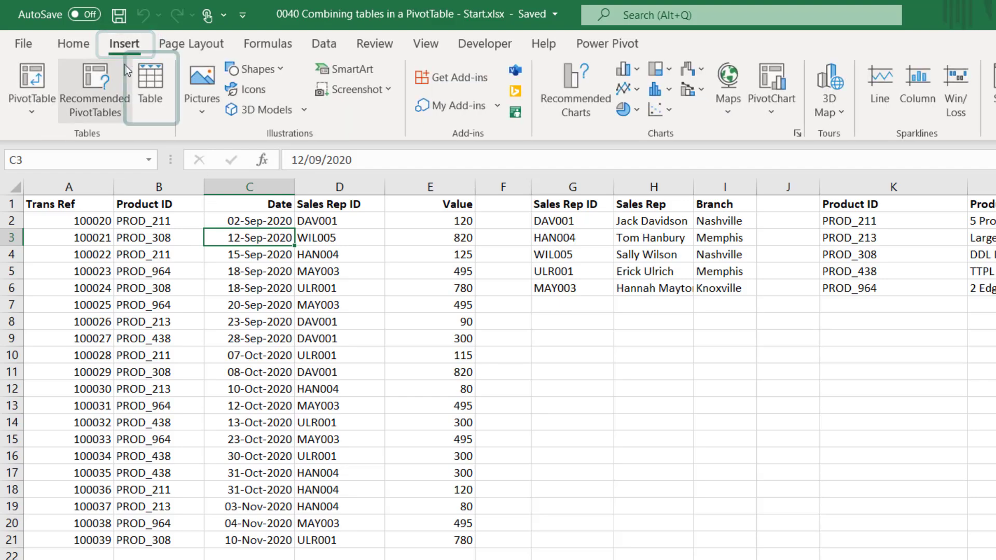
click(150, 80)
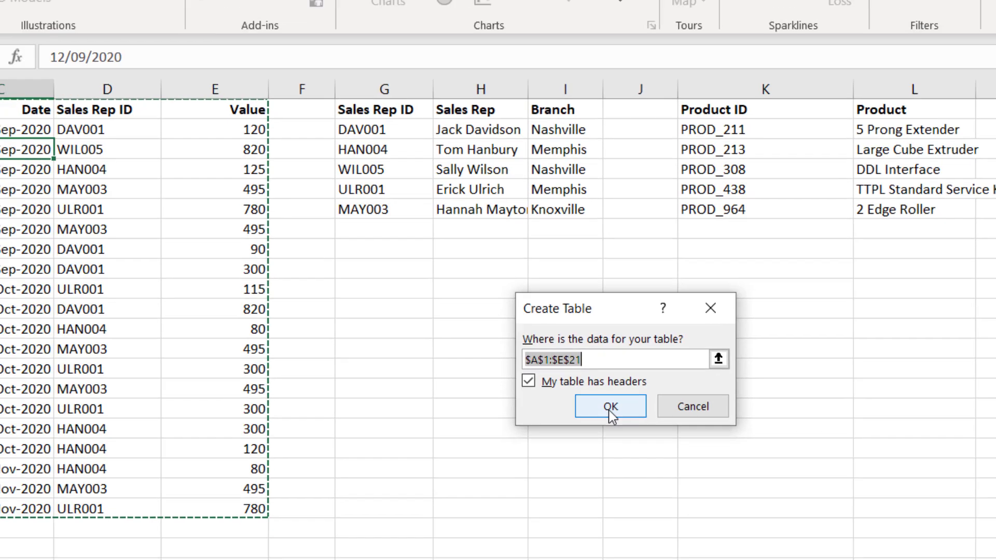
click(489, 367)
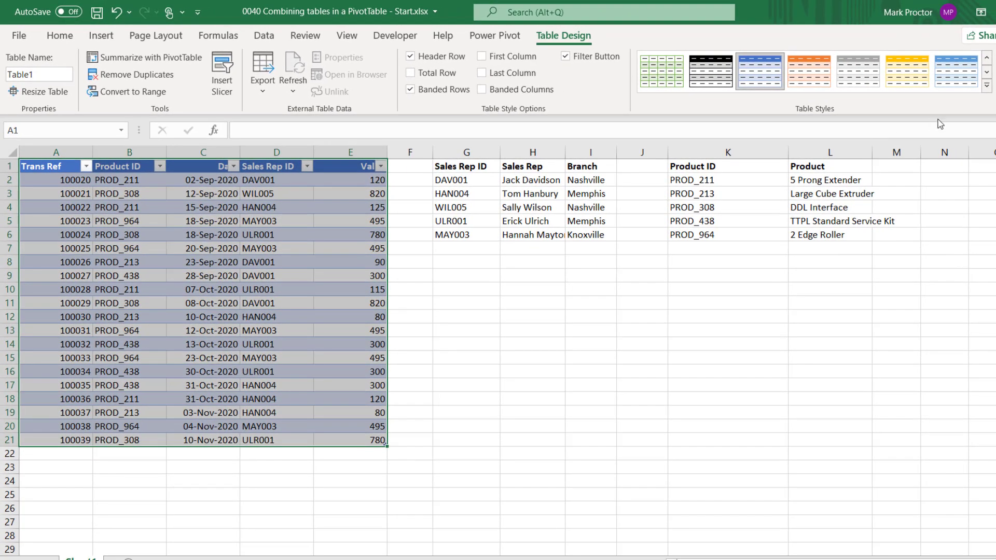
click(989, 87)
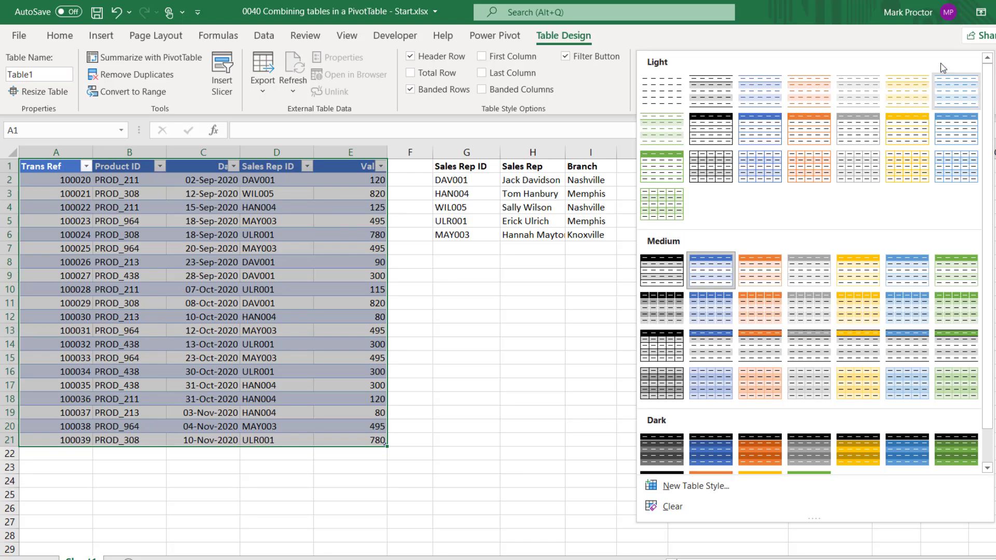
click(854, 37)
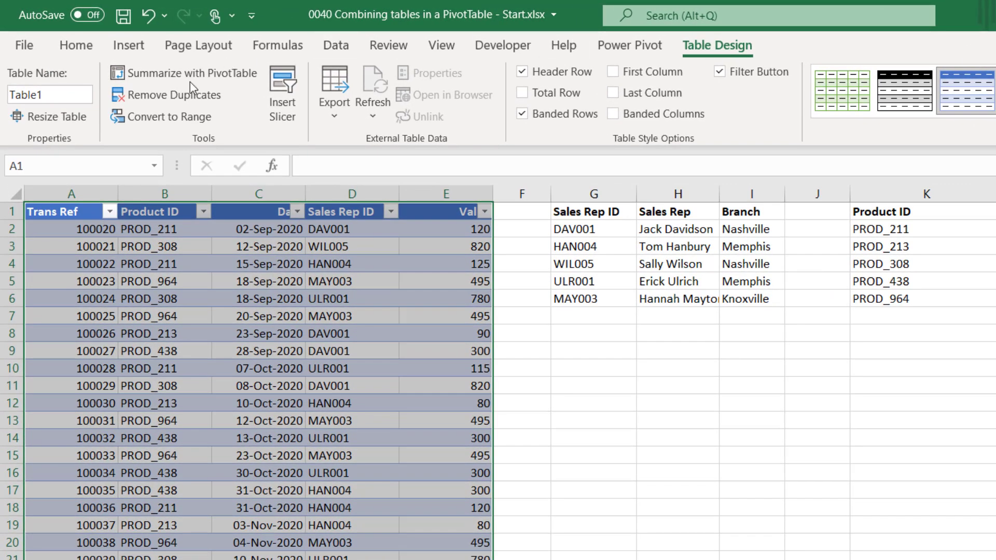
Step: Rename the new table from Table1 to SalesData
click(79, 97)
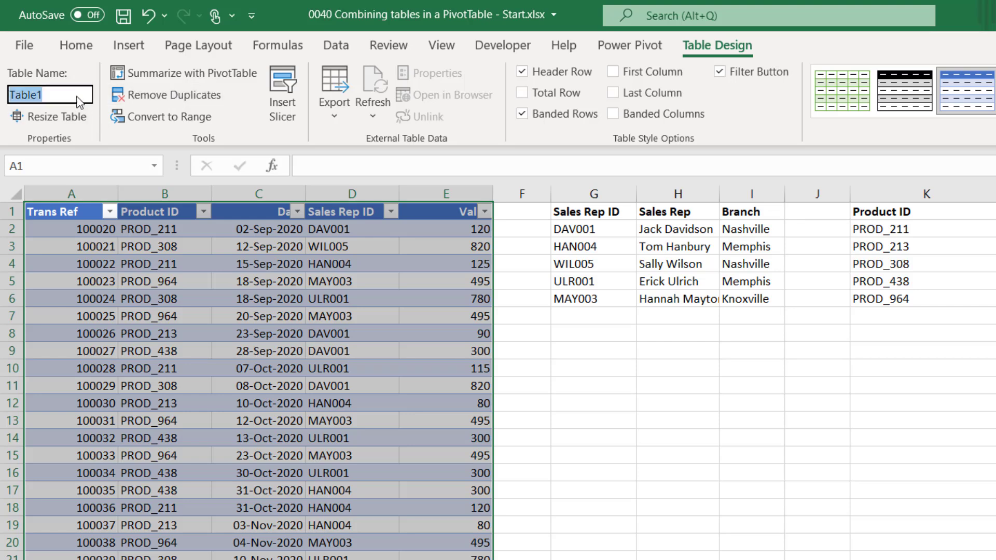
text(SalesData)
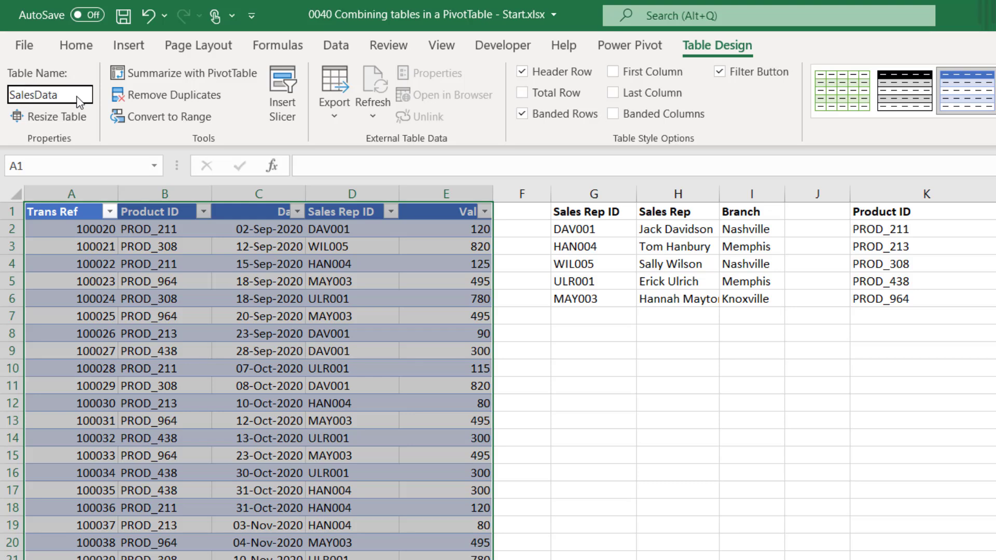
key(Return)
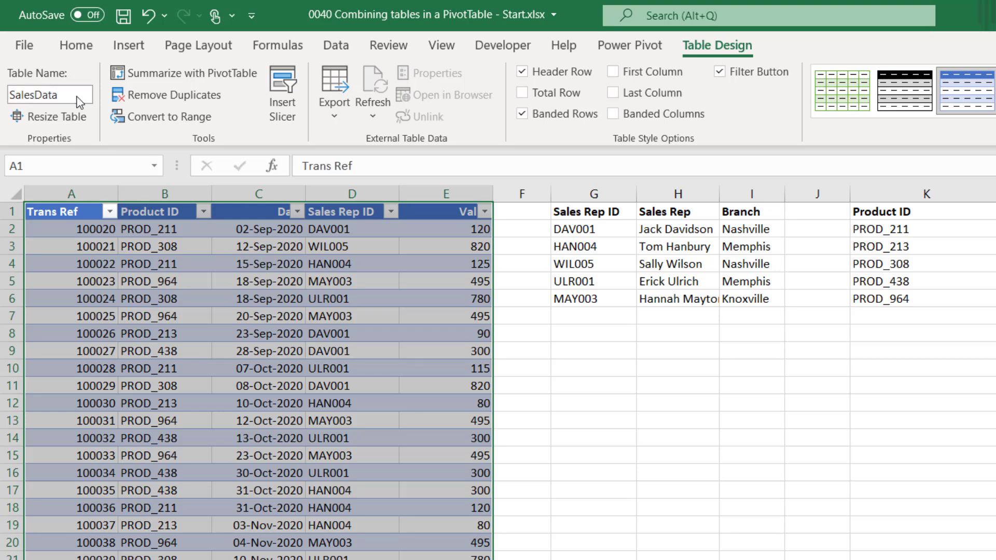
Step: Turn the sales rep range G1:I6 into a table named SalesRepData
click(662, 245)
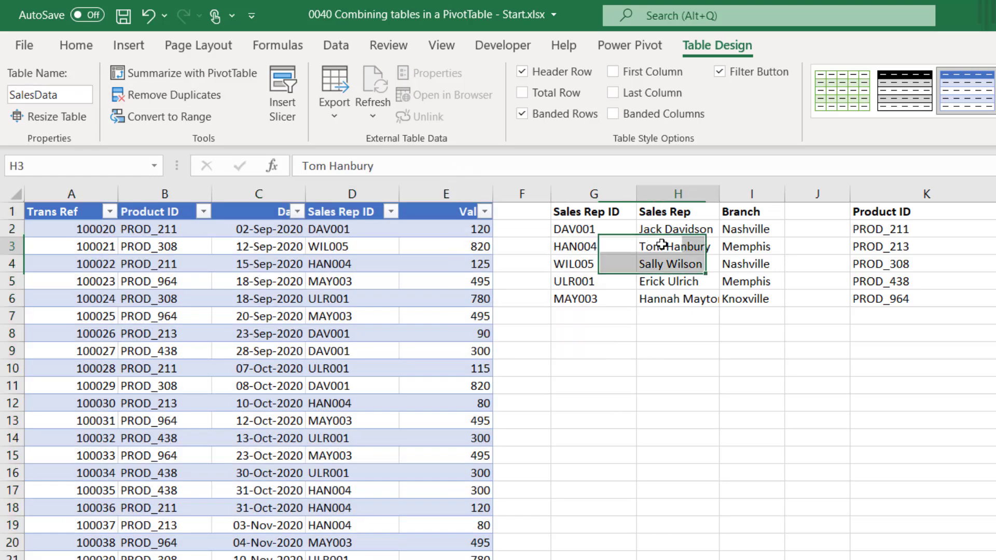
click(660, 263)
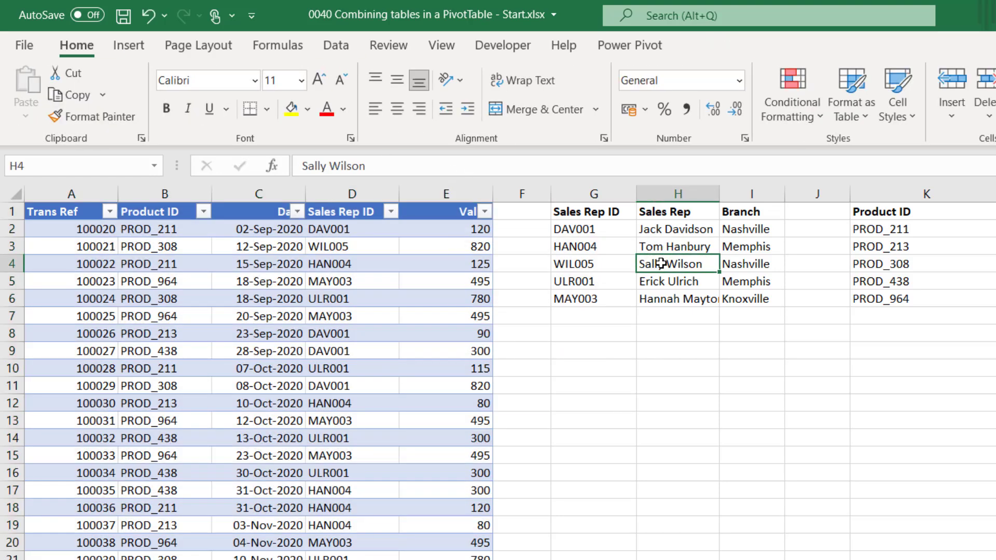
click(128, 46)
click(164, 96)
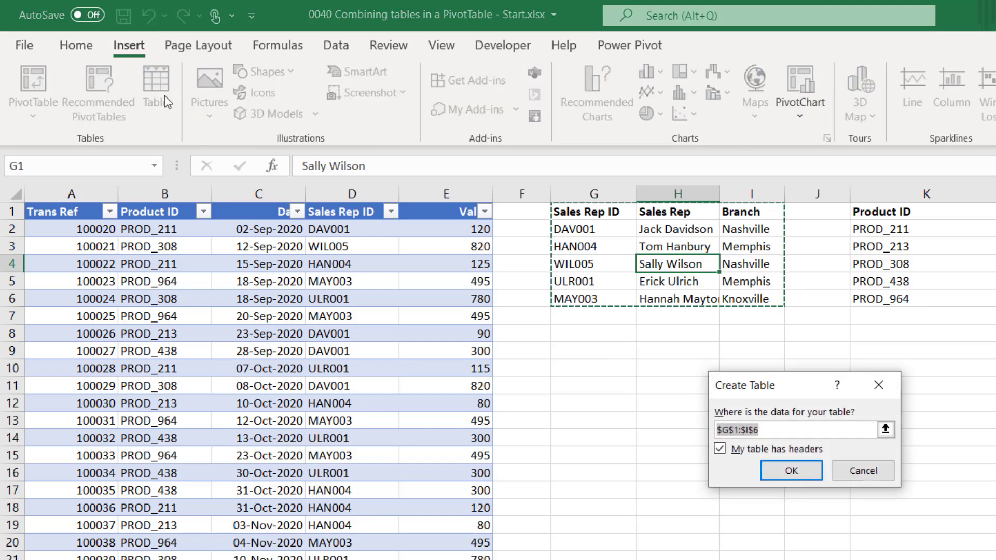
click(788, 472)
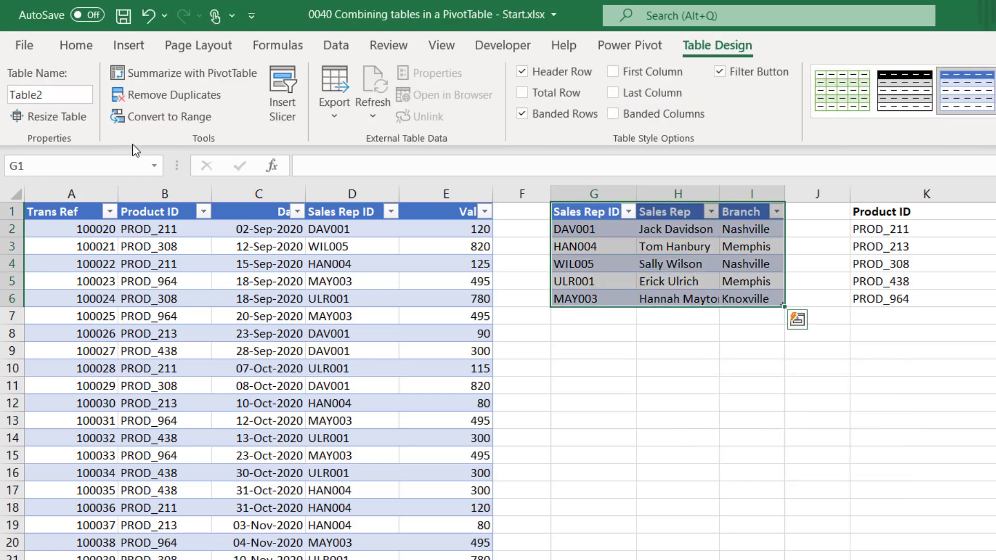
click(76, 98)
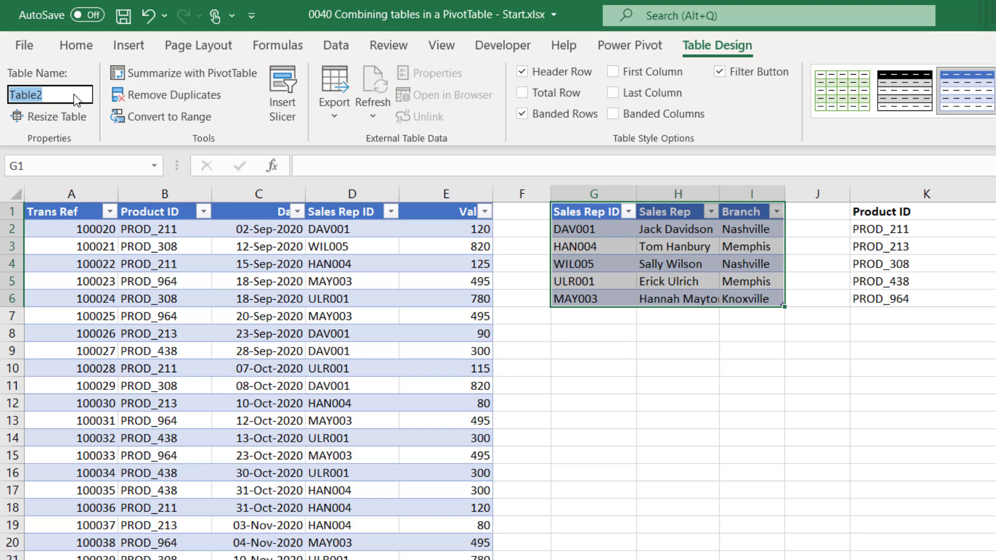
text(SalesRepData)
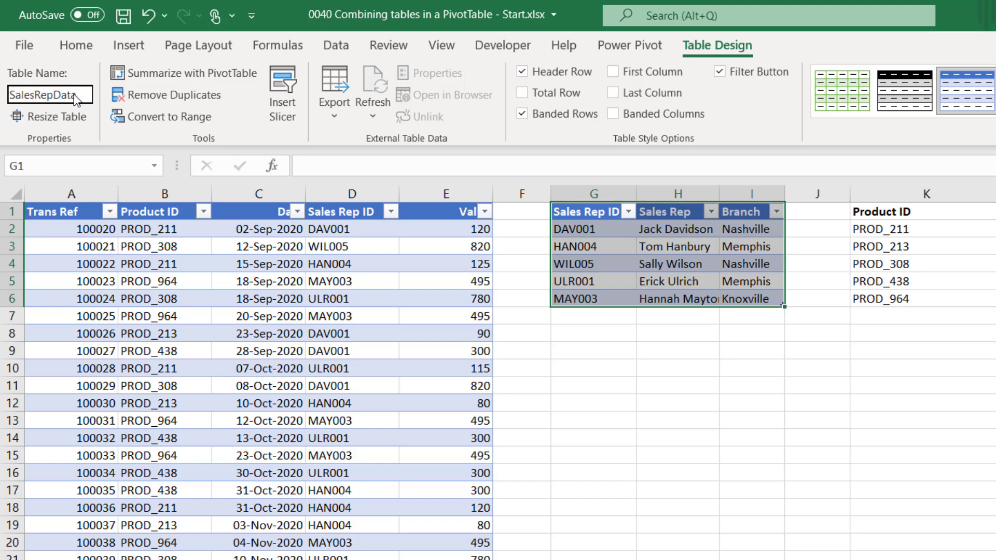
key(Return)
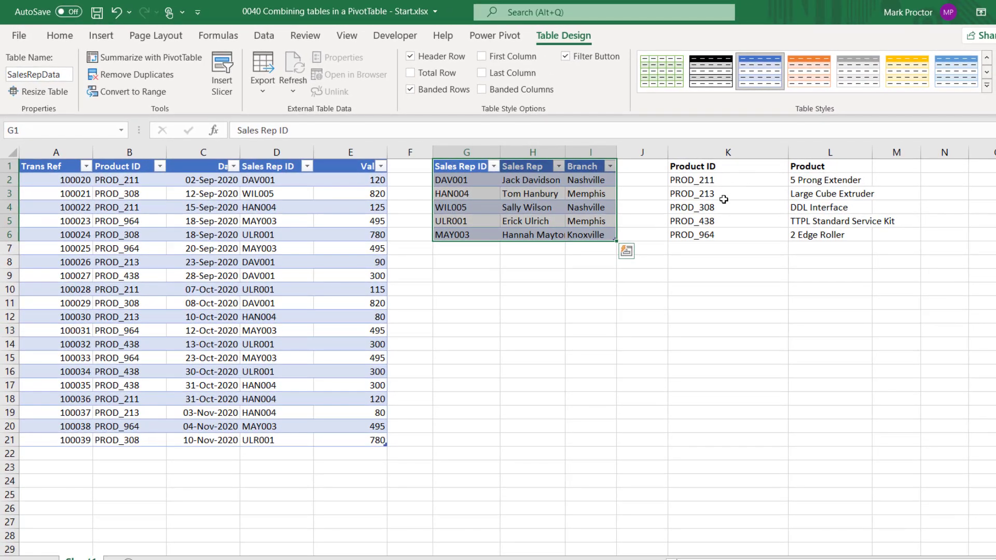
Step: Turn the product range K1:L6 into a table and name it ProductData
click(723, 199)
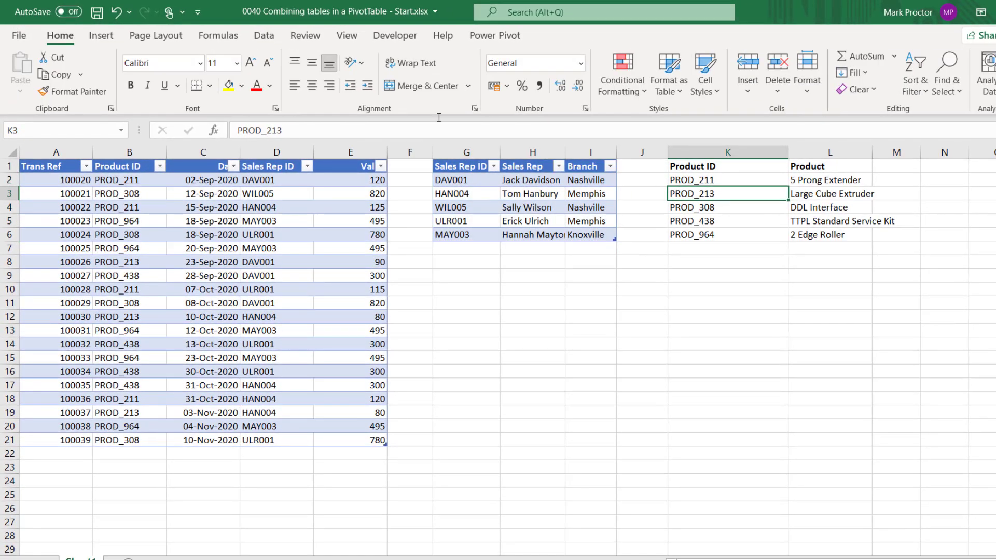
click(101, 36)
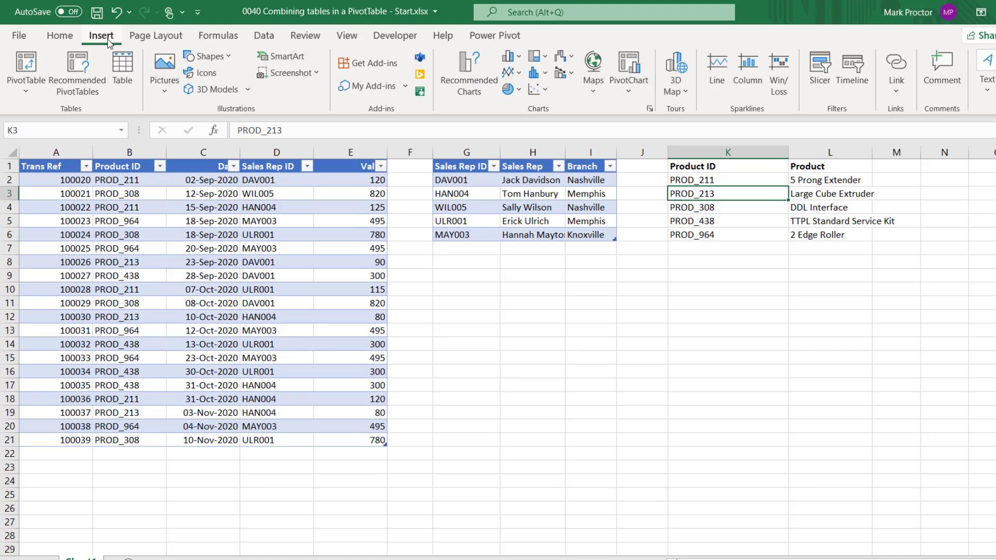
click(127, 76)
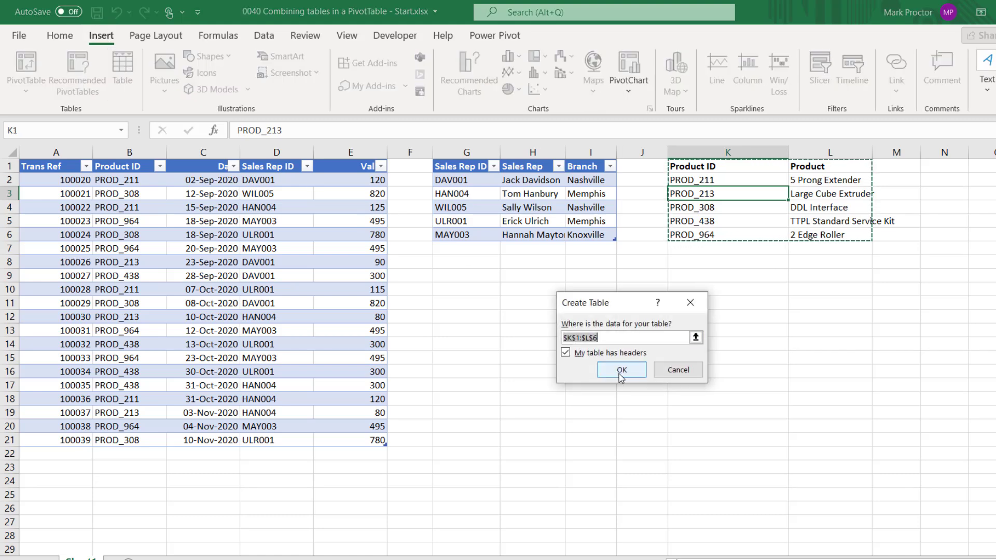
click(621, 370)
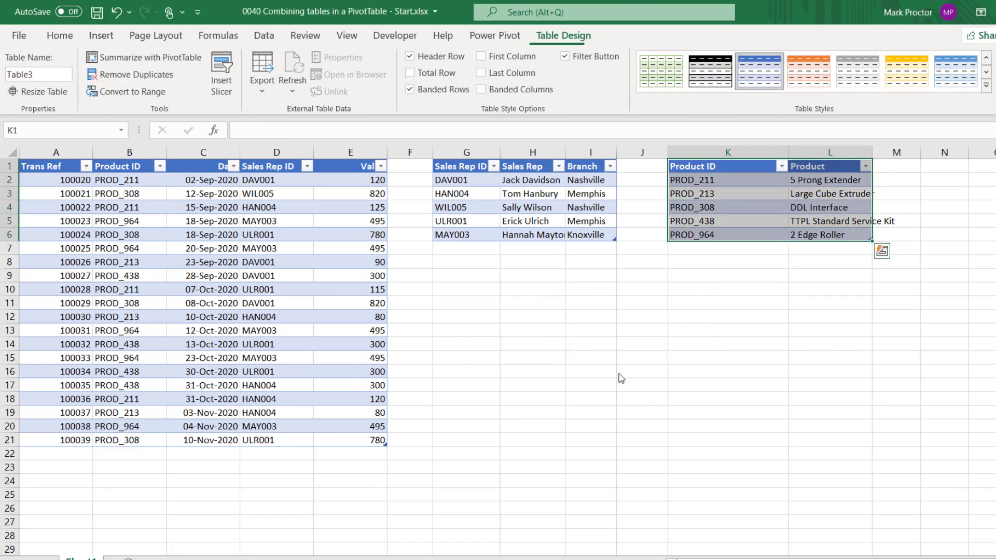
click(56, 76)
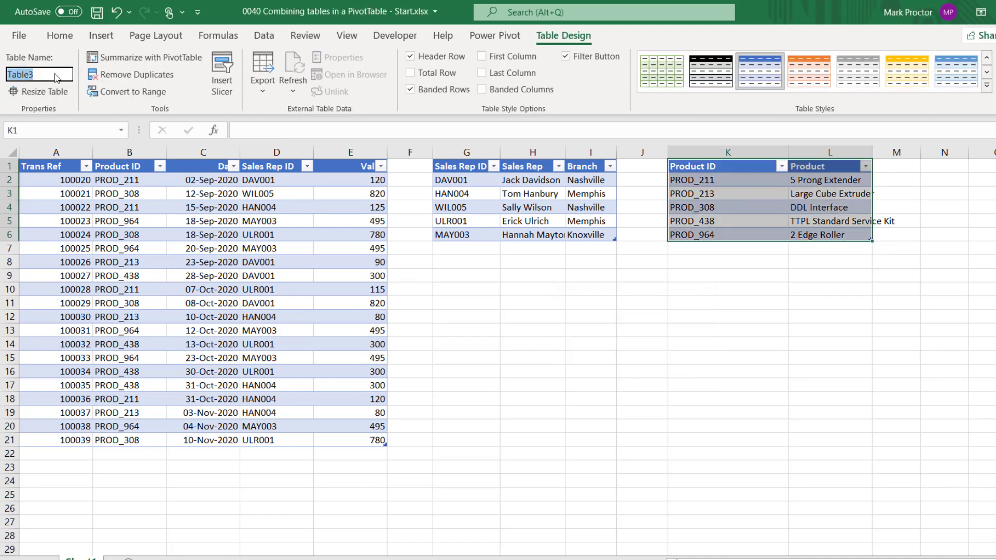
text(ProductData)
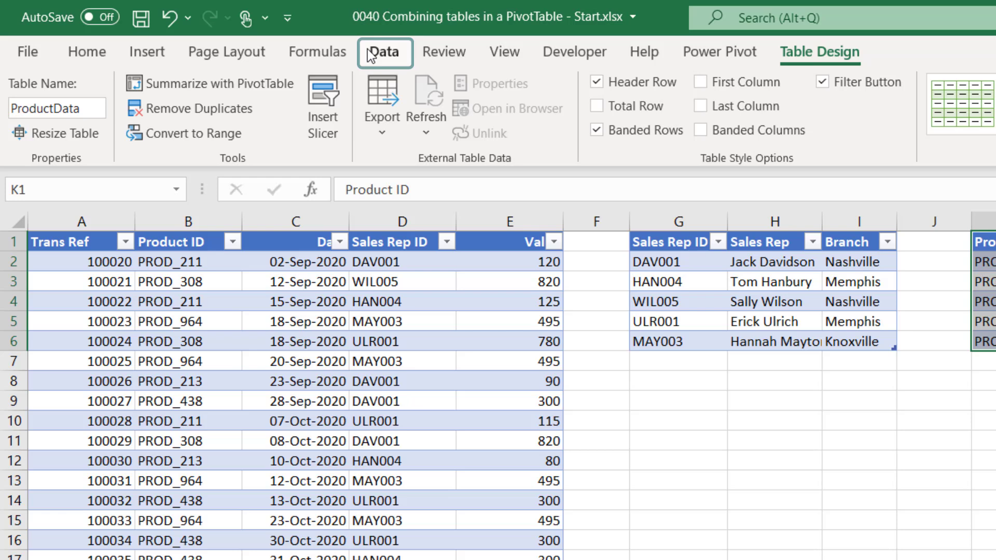
Step: Open the Manage Relationships dialog from the Data tab
click(375, 51)
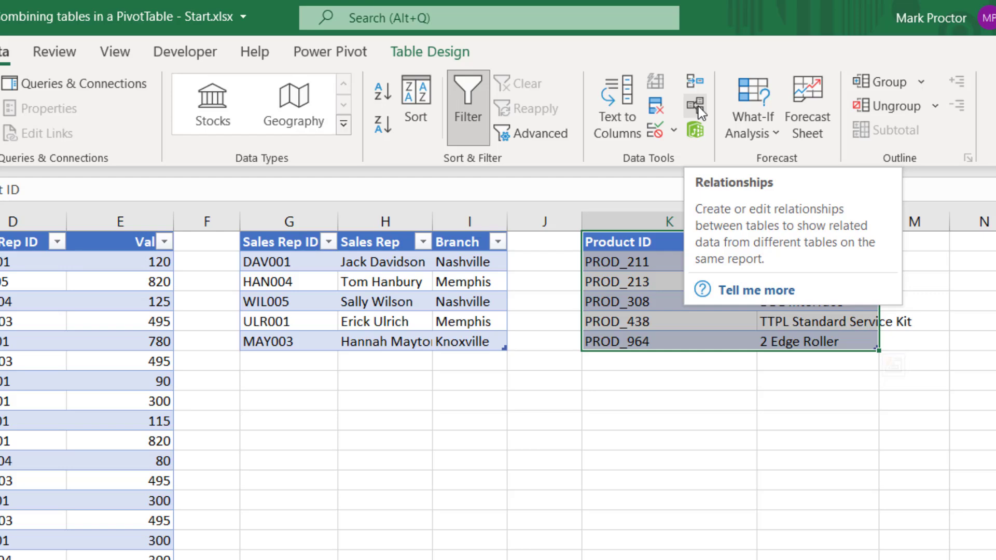
click(698, 107)
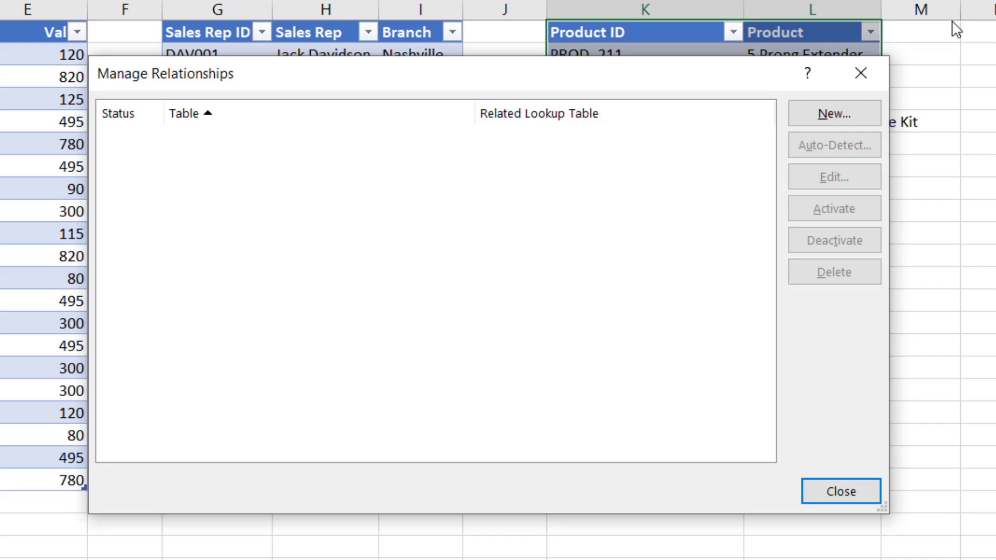
Step: Choose New... in Manage Relationships to get an empty Create Relationship dialog
click(849, 112)
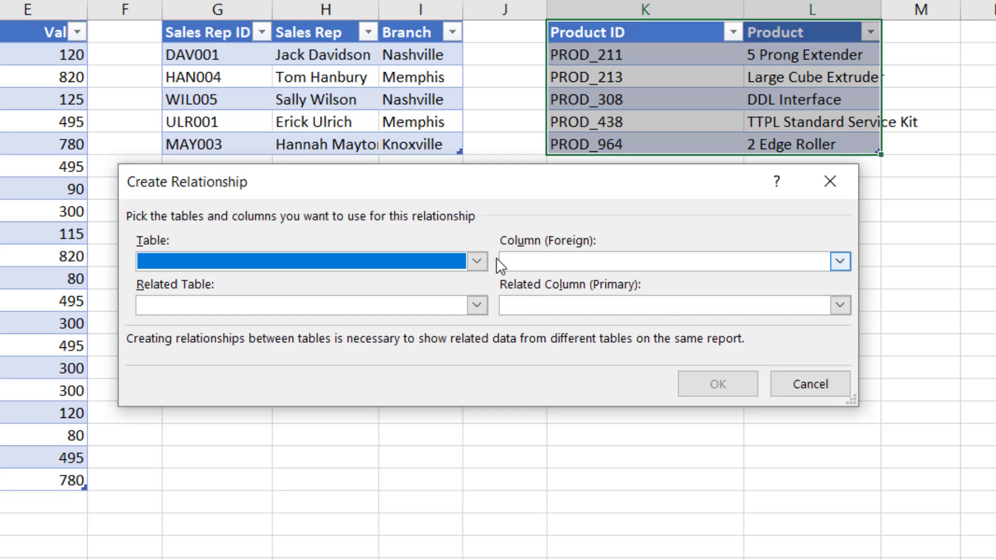
Step: Relate SalesData's Sales Rep ID column to SalesRepData's Sales Rep ID column and confirm
click(477, 261)
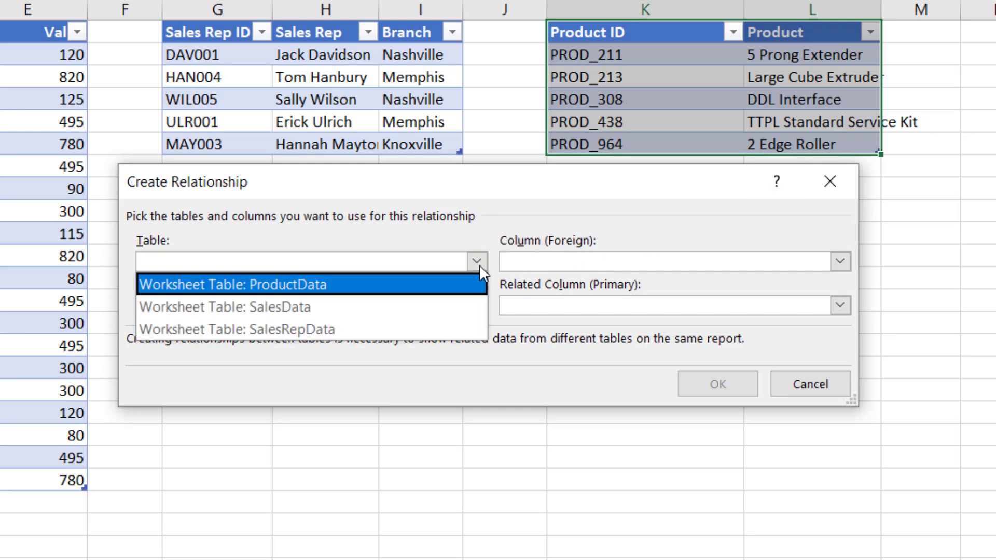
click(451, 306)
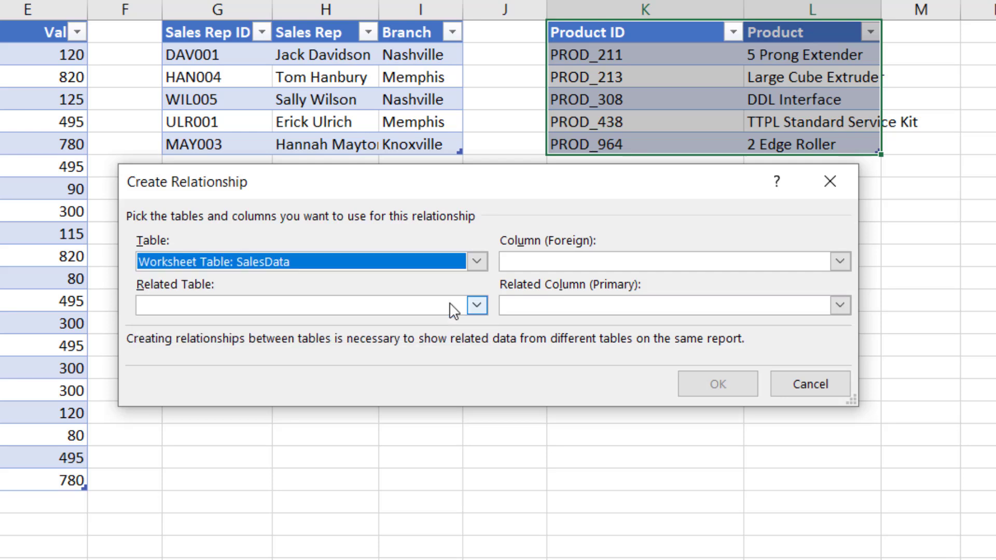
click(840, 263)
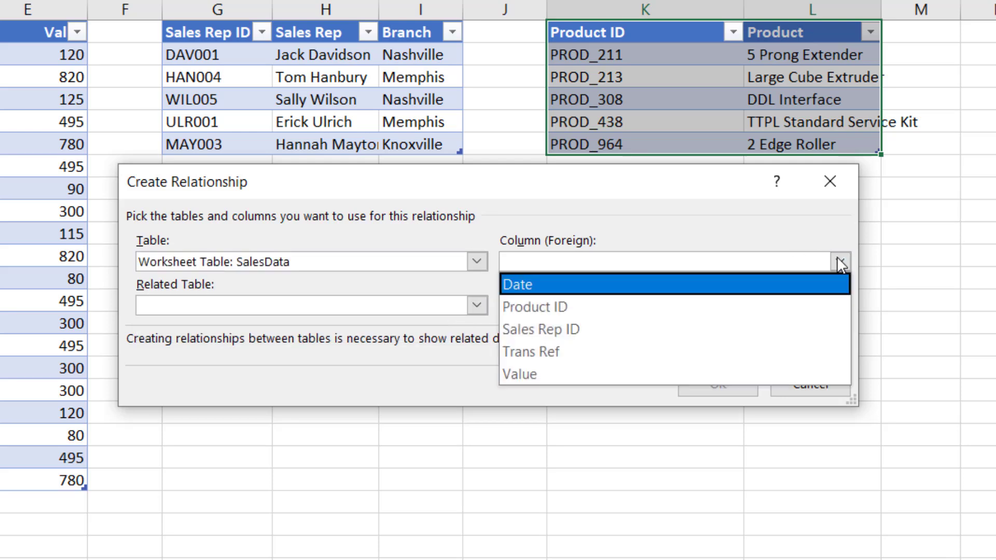
click(759, 327)
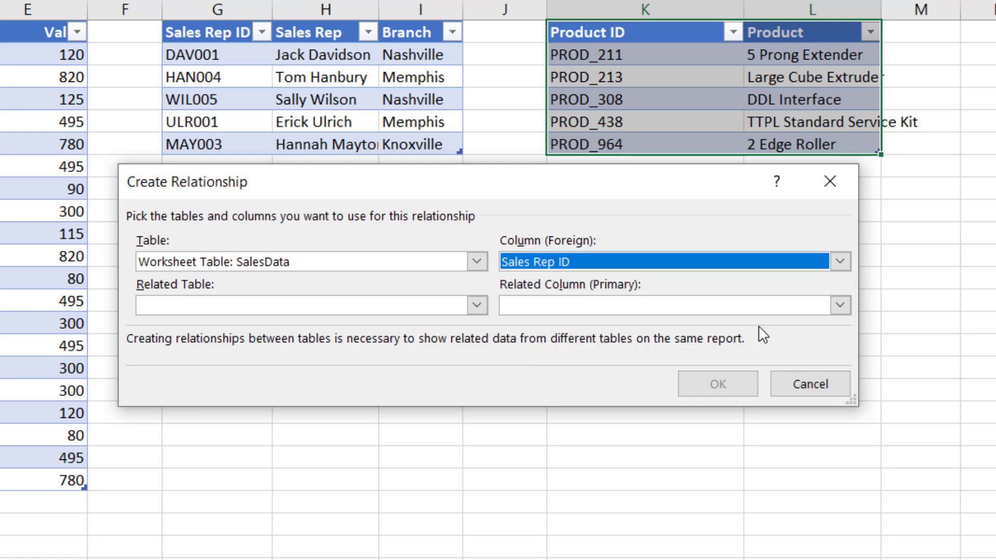
click(477, 306)
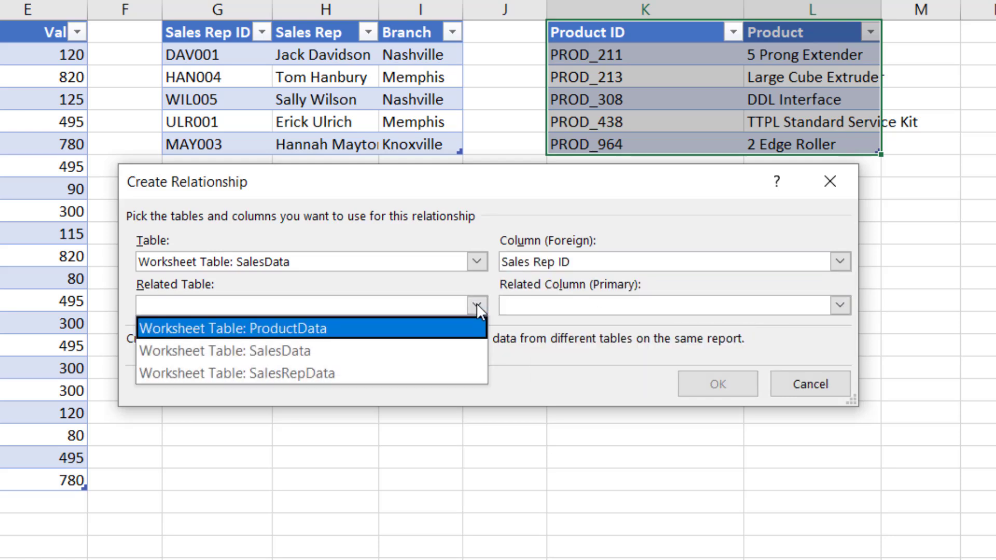
click(425, 373)
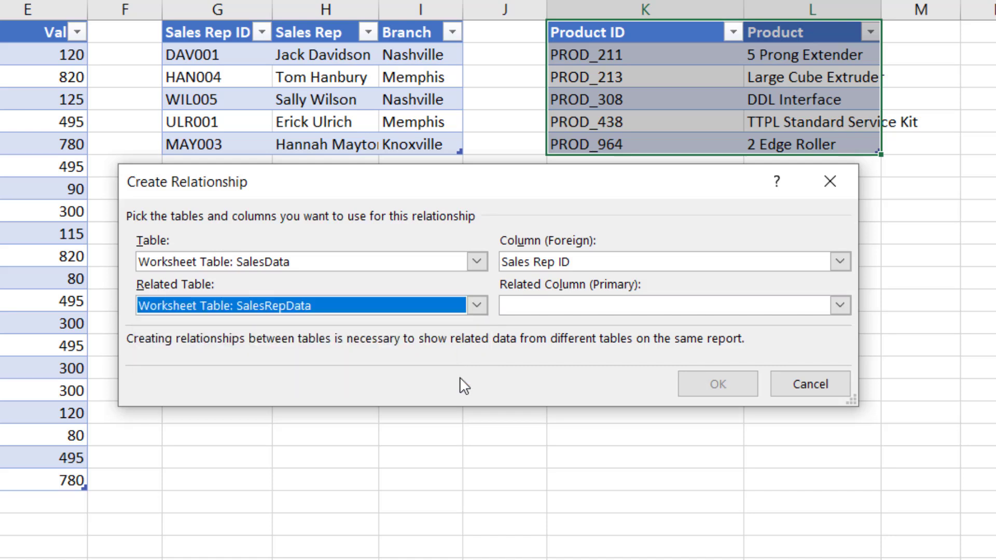
click(810, 307)
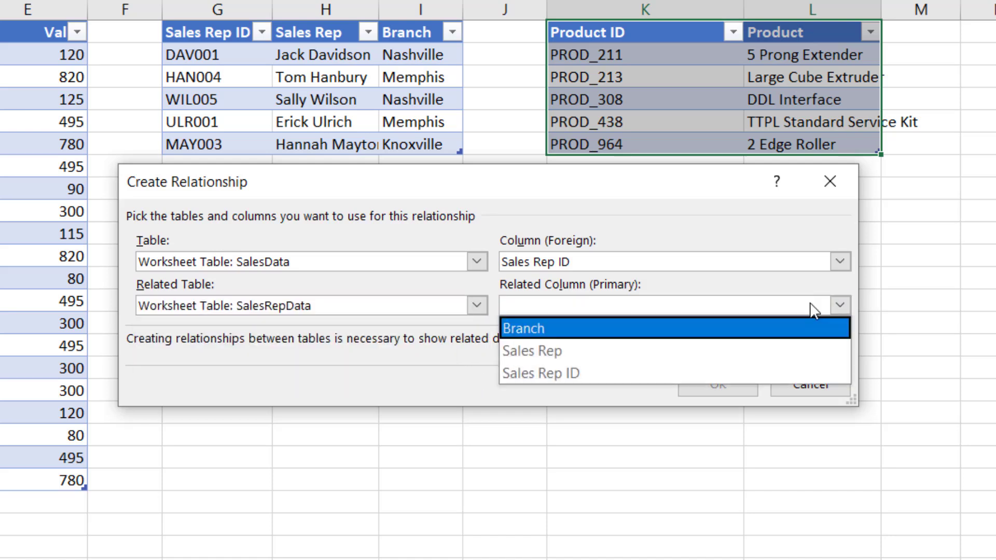
click(762, 373)
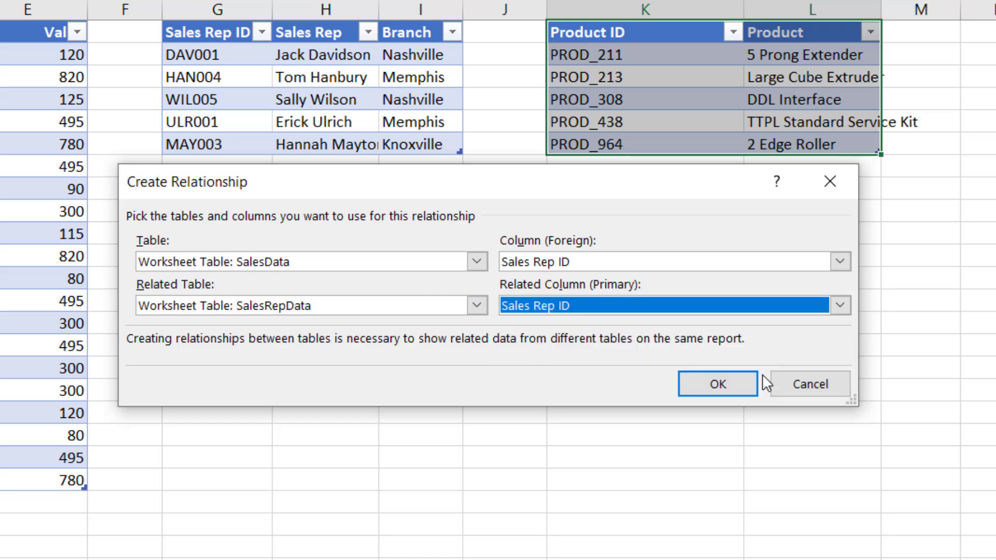
click(745, 390)
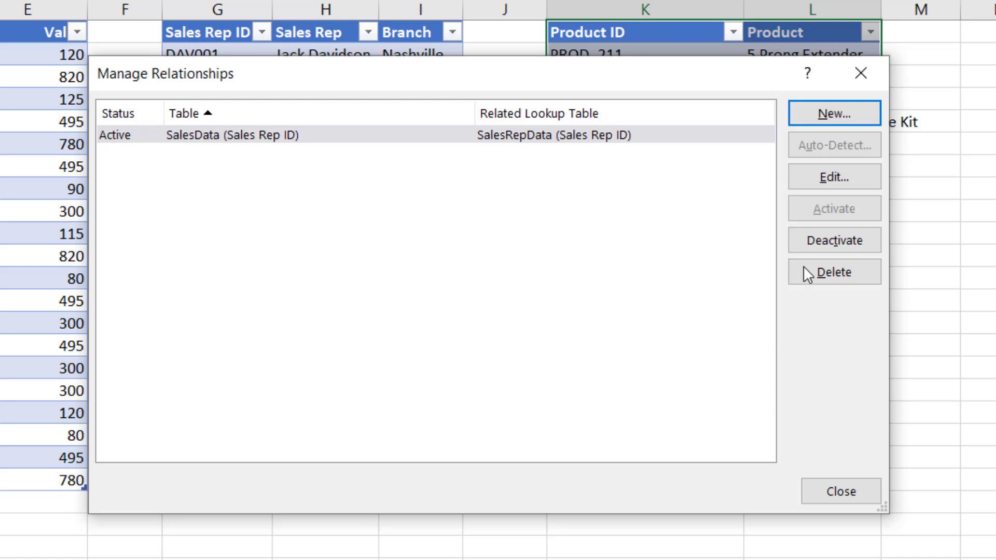
Step: Add a SalesData-to-ProductData relationship on Product ID, then close Manage Relationships
click(840, 114)
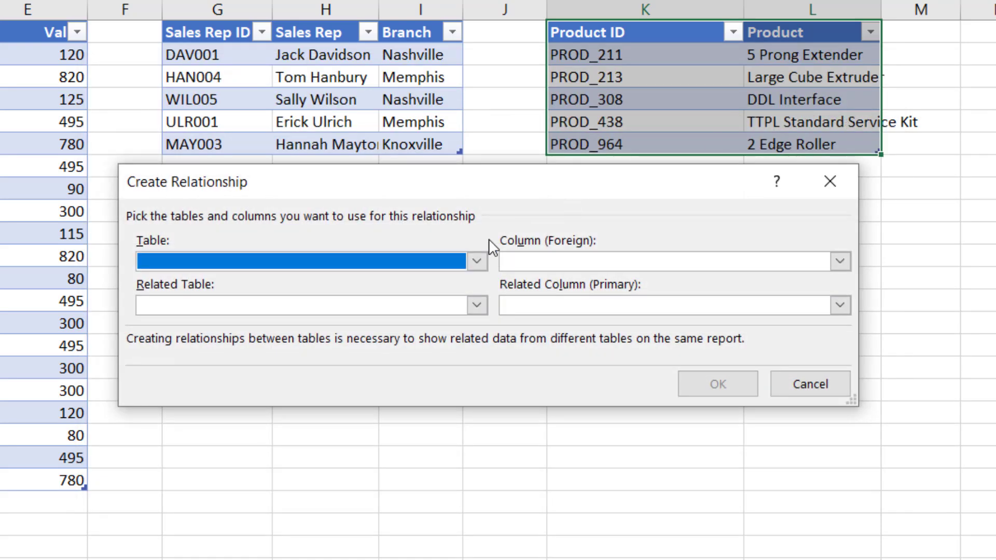
click(476, 262)
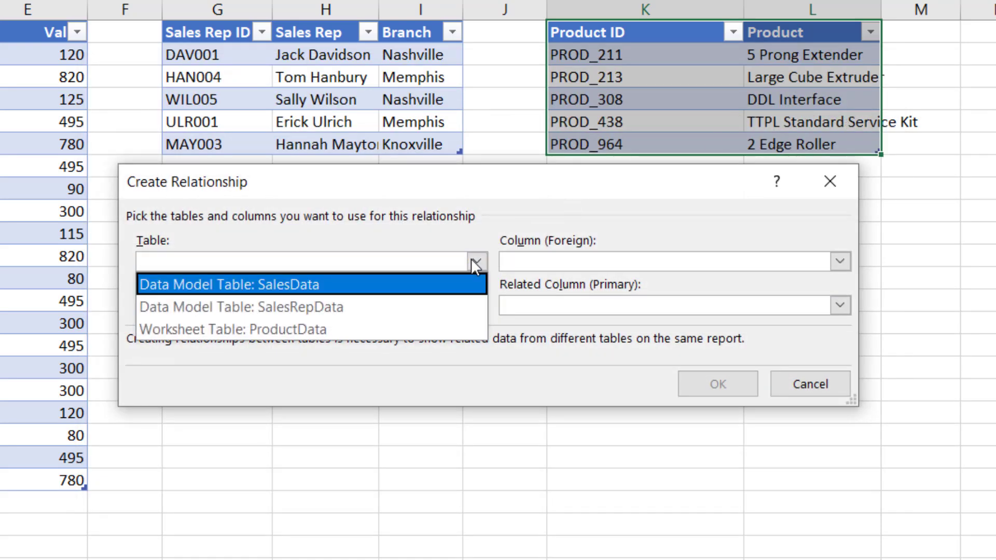
click(425, 284)
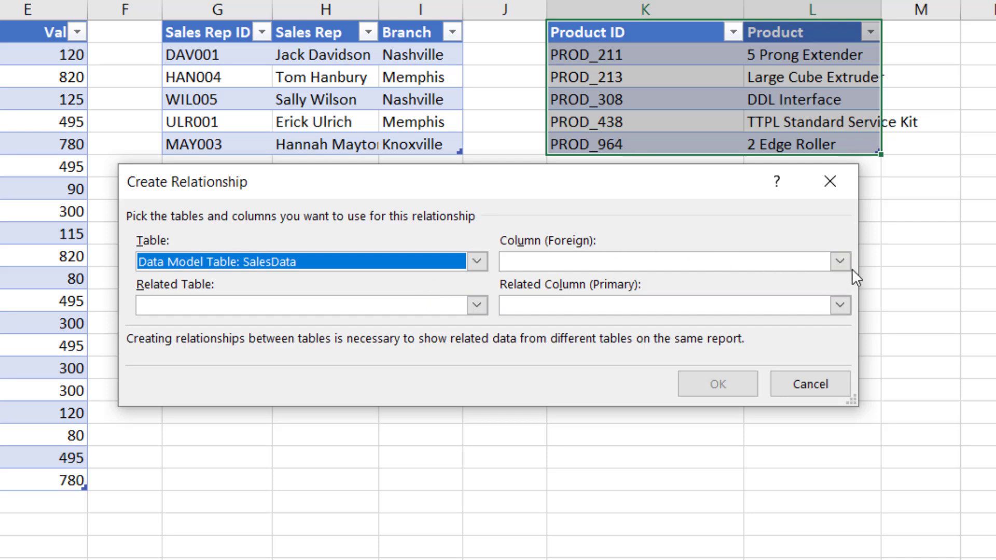
click(836, 262)
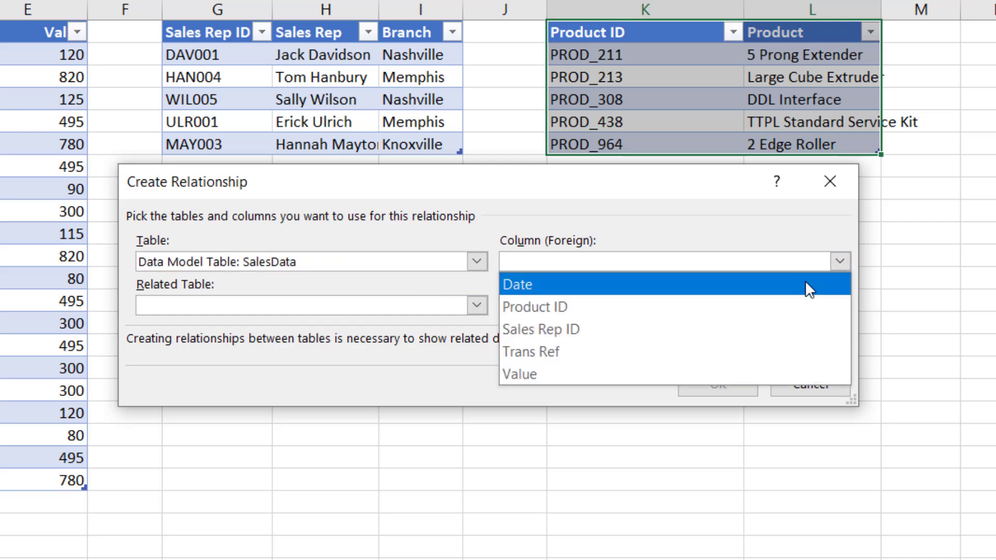
click(802, 301)
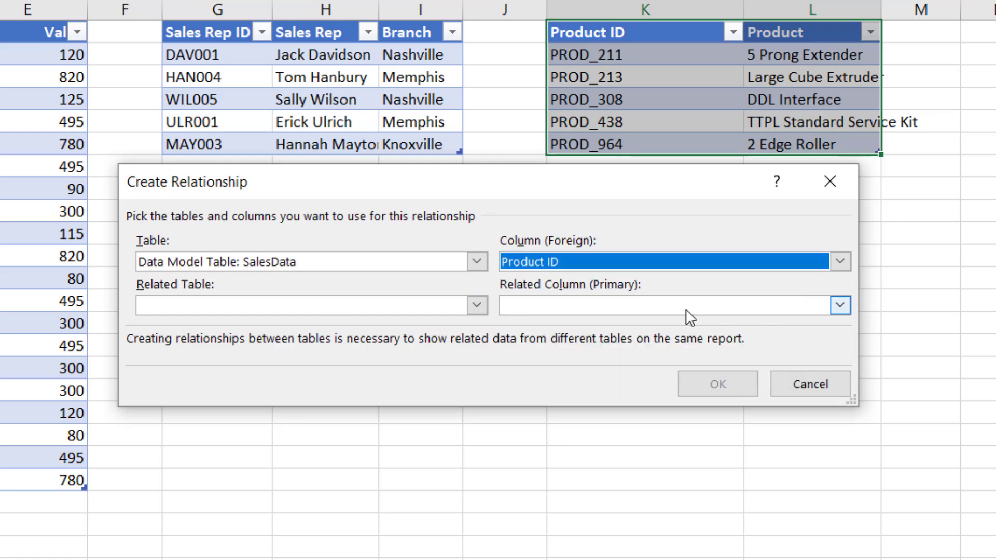
click(477, 305)
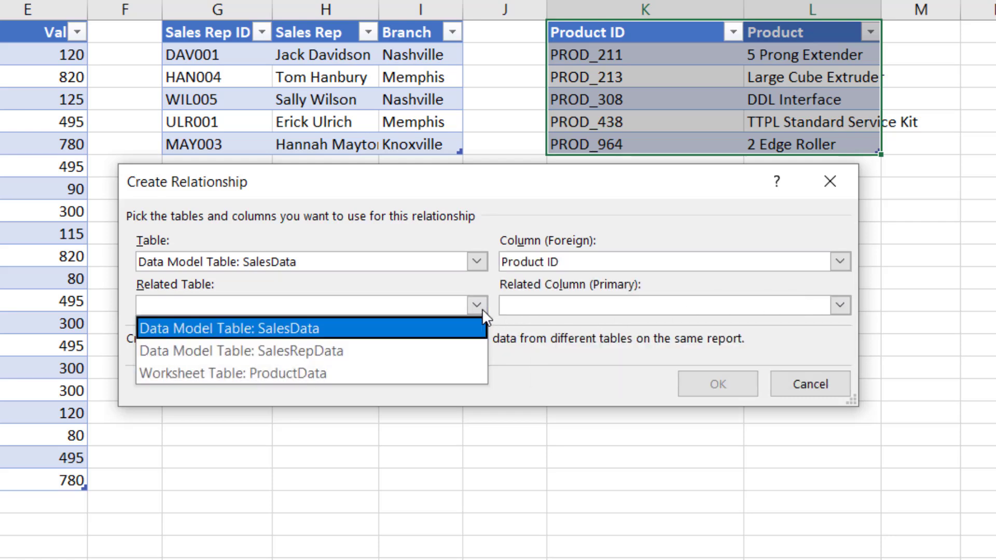
click(433, 372)
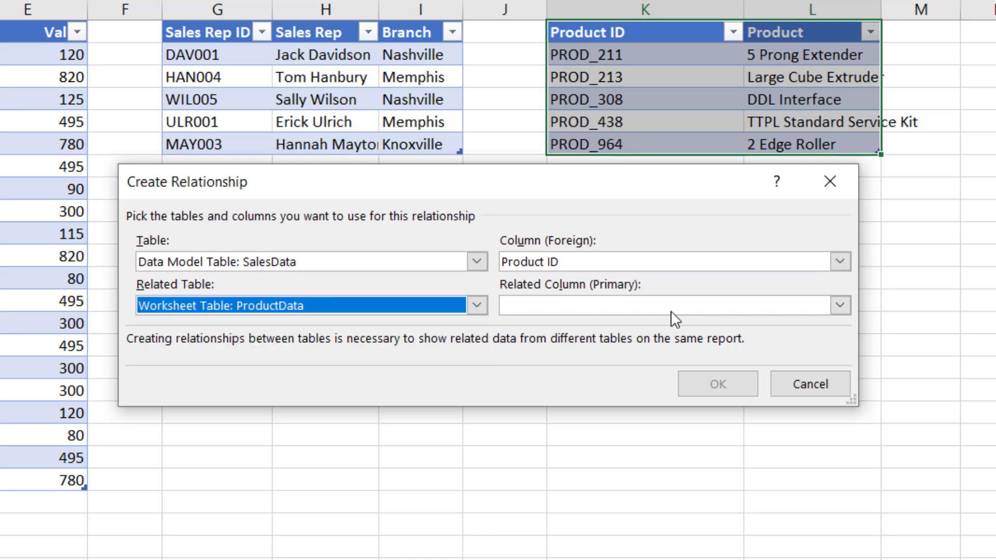
click(841, 306)
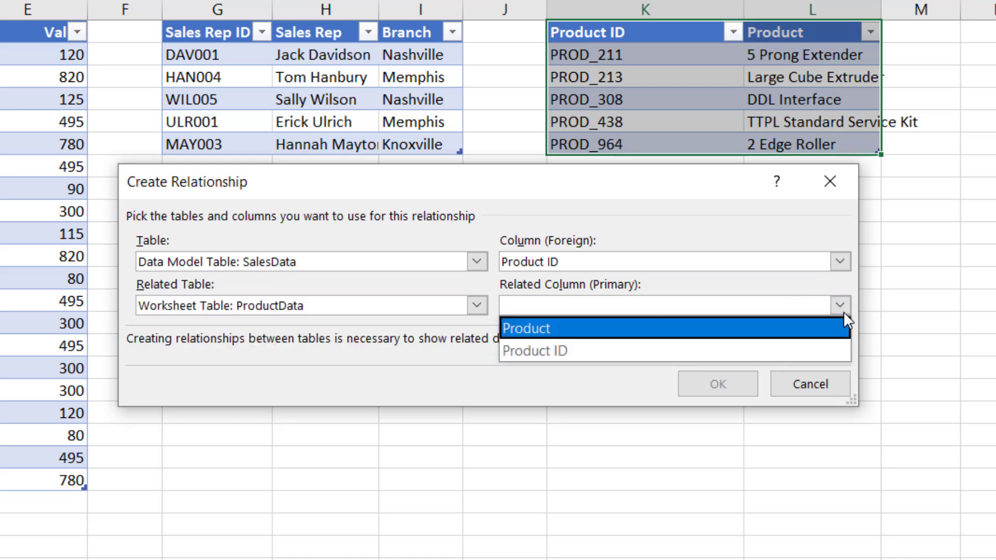
click(804, 352)
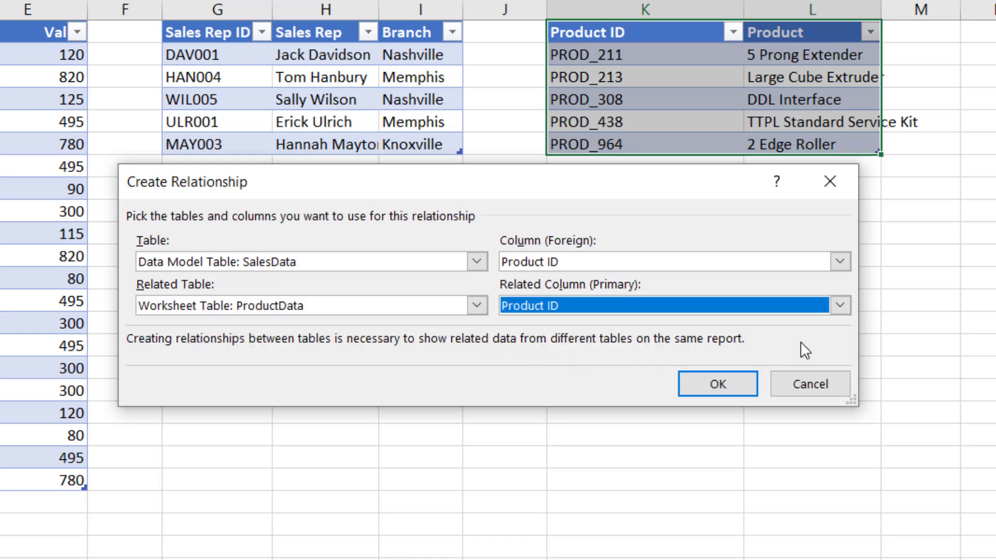
click(742, 383)
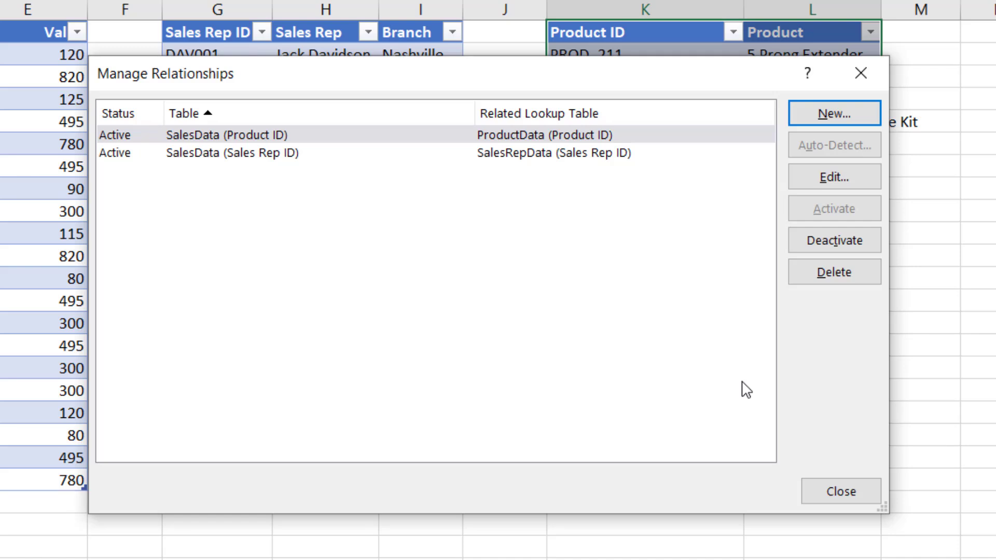
click(853, 494)
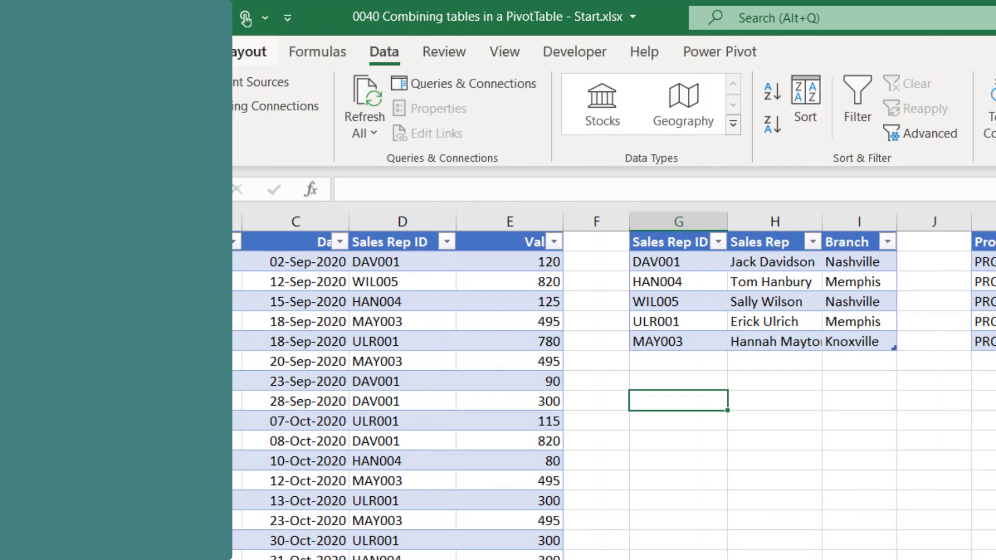
Step: Insert a PivotTable from the Data Model at cell G10 on the existing worksheet
click(159, 52)
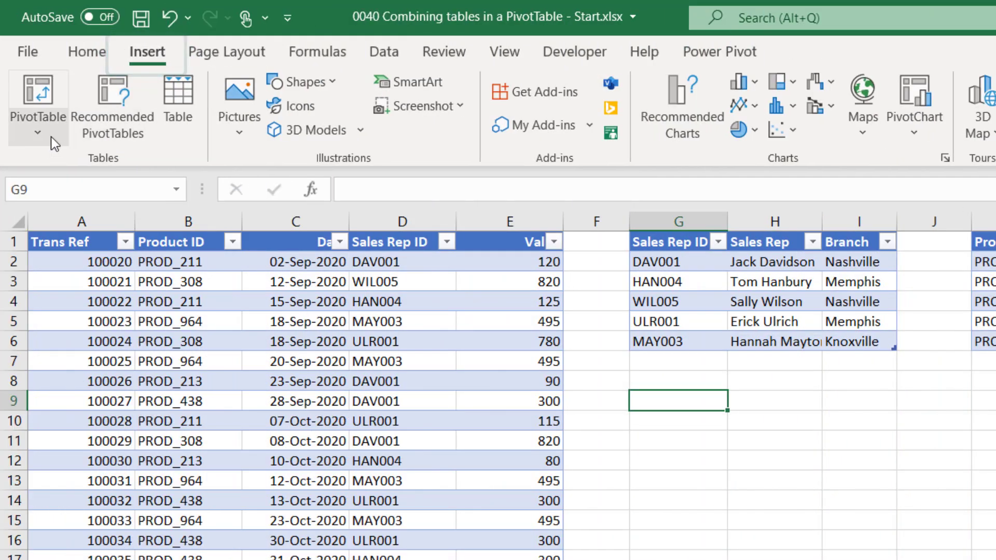
click(42, 136)
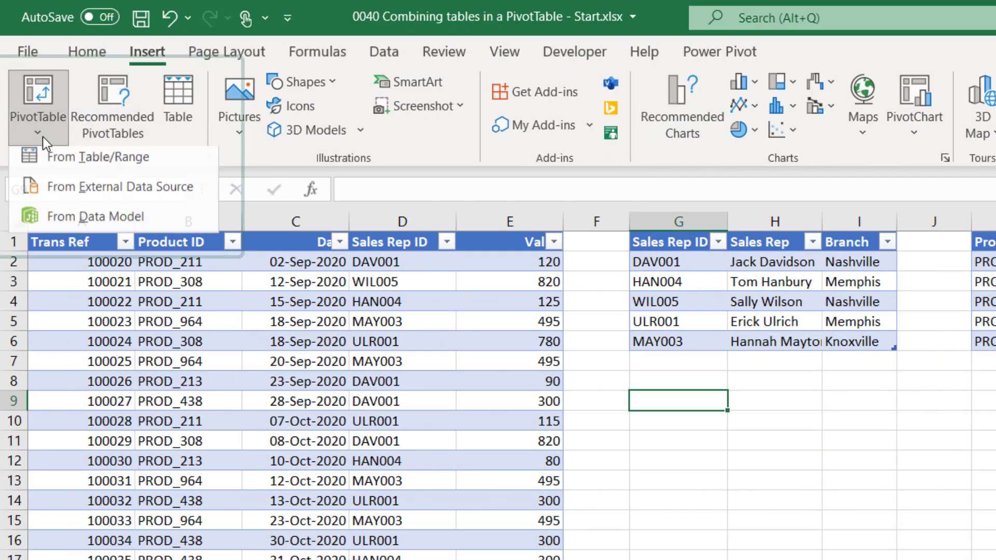
click(81, 220)
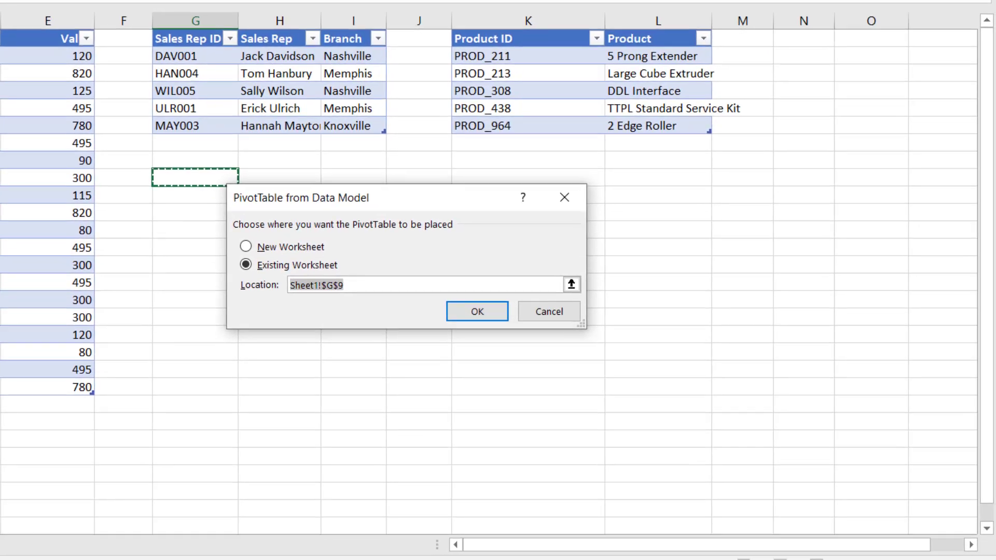
click(280, 275)
click(208, 201)
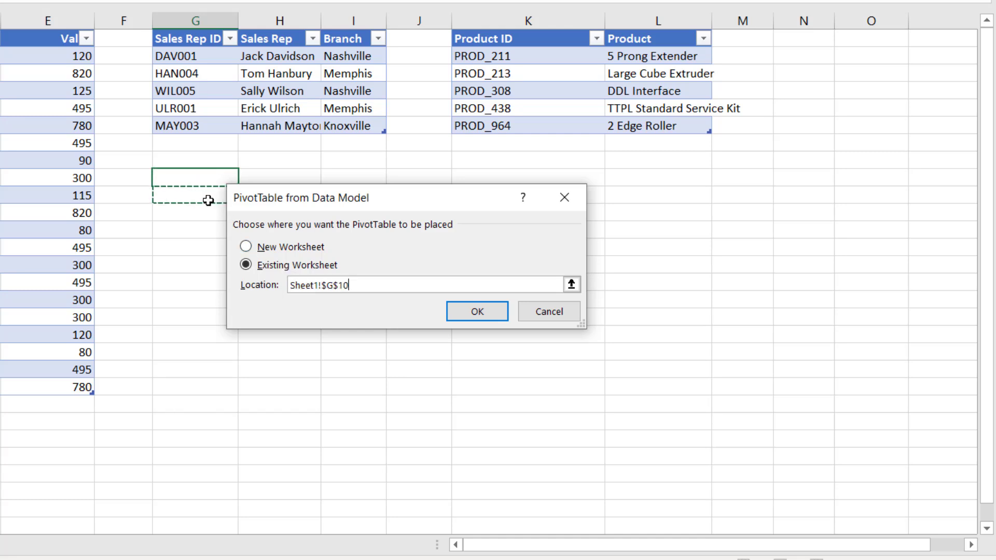
click(477, 312)
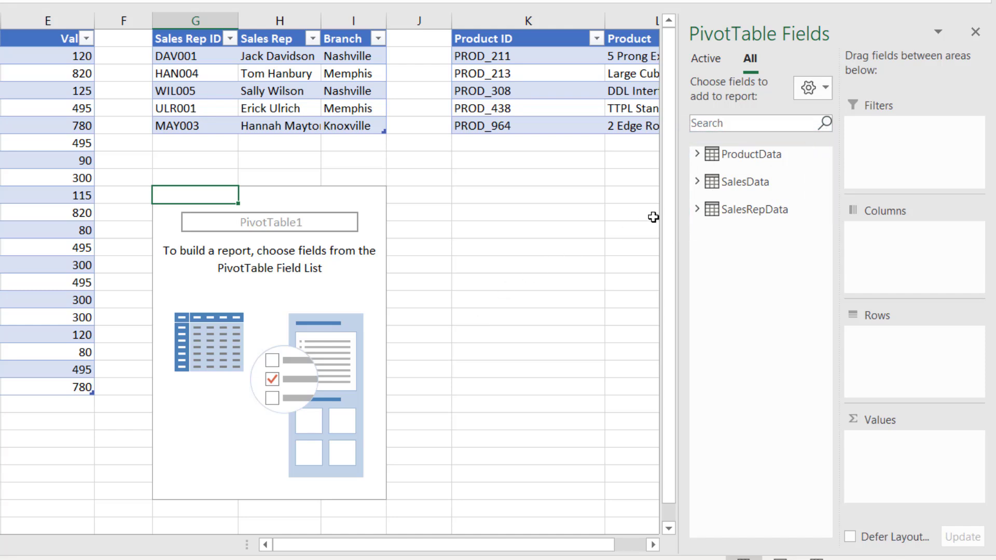
Step: Lay out the PivotTable with Product in Rows, Branch in Columns and Sum of Value, totalling 7605
click(698, 155)
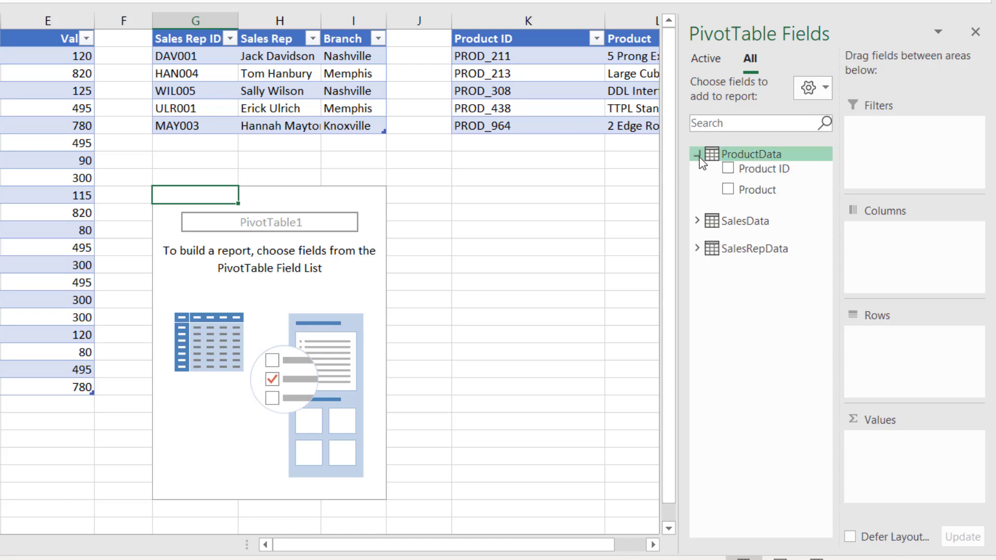
drag(754, 190, 901, 352)
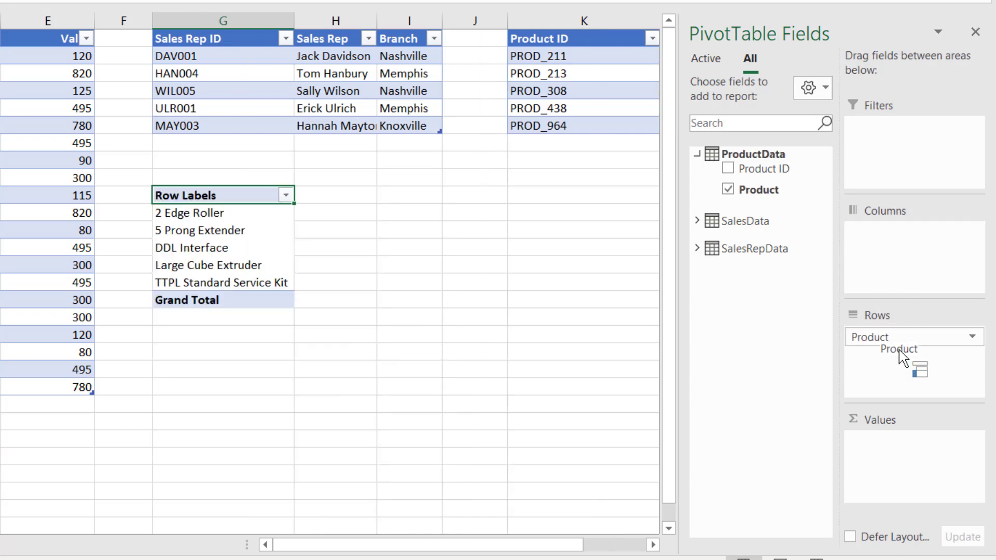
click(698, 250)
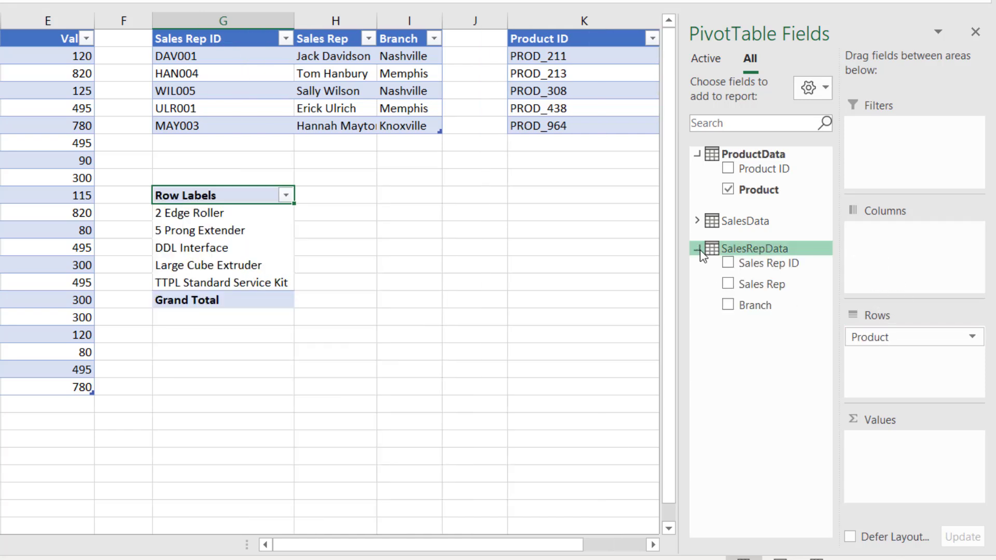
drag(765, 307, 909, 280)
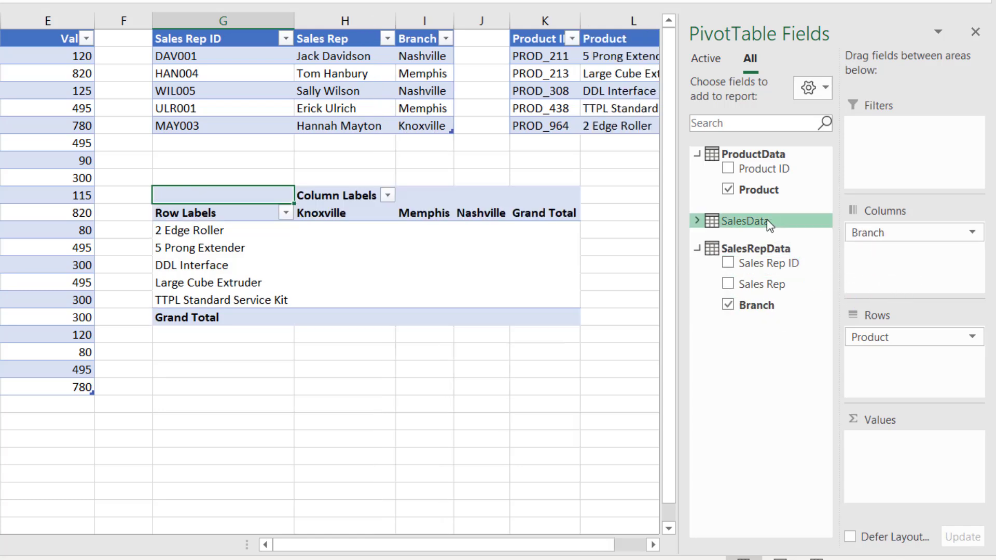
click(698, 221)
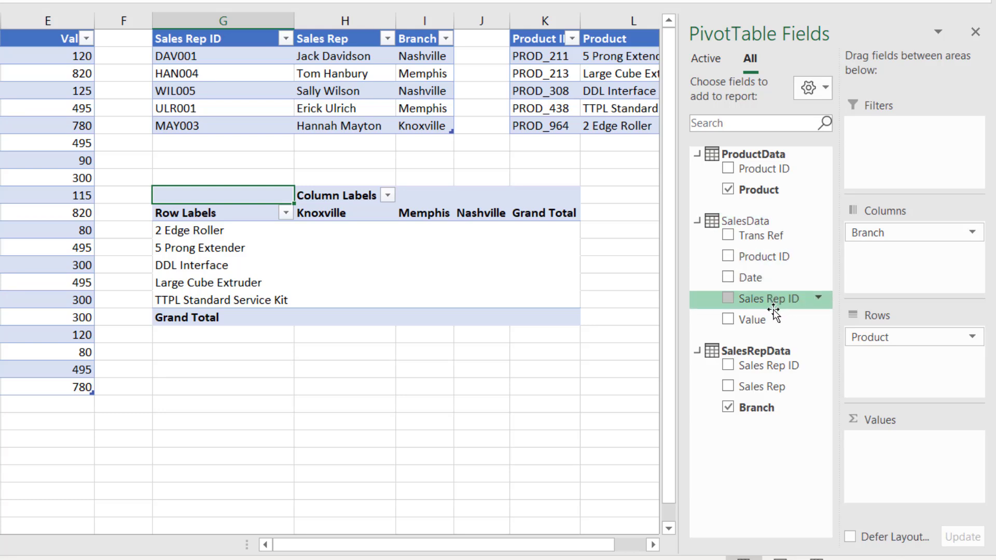
drag(764, 322, 911, 465)
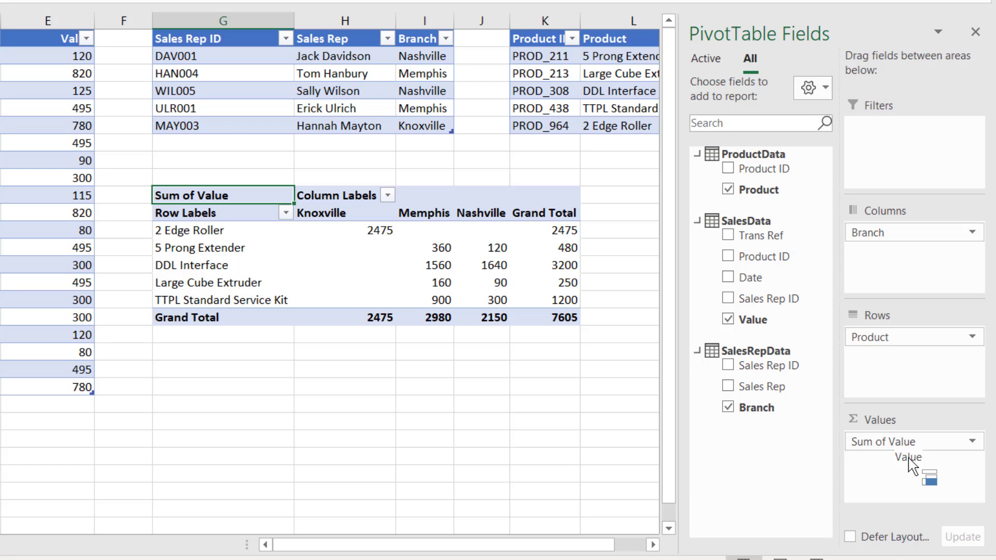
Step: Paste a copy of the second sales rep's row below SalesRepData, then Refresh All
drag(909, 463, 911, 462)
click(253, 142)
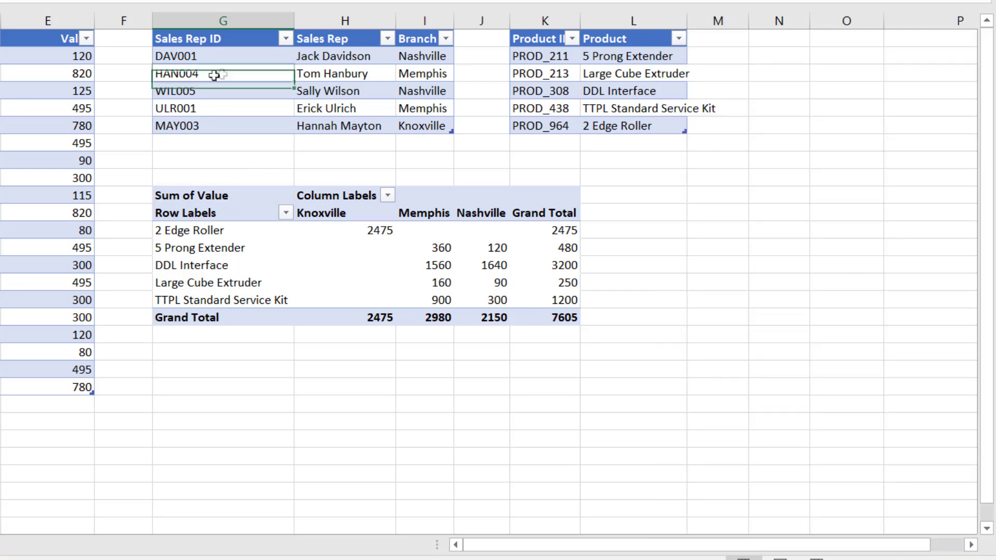
drag(213, 71, 409, 75)
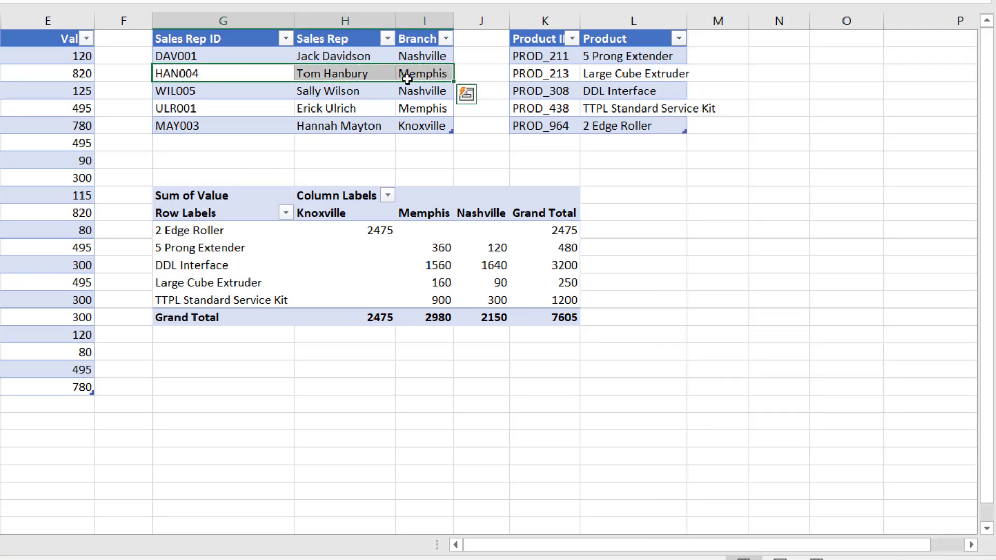
key(ctrl+c)
click(276, 144)
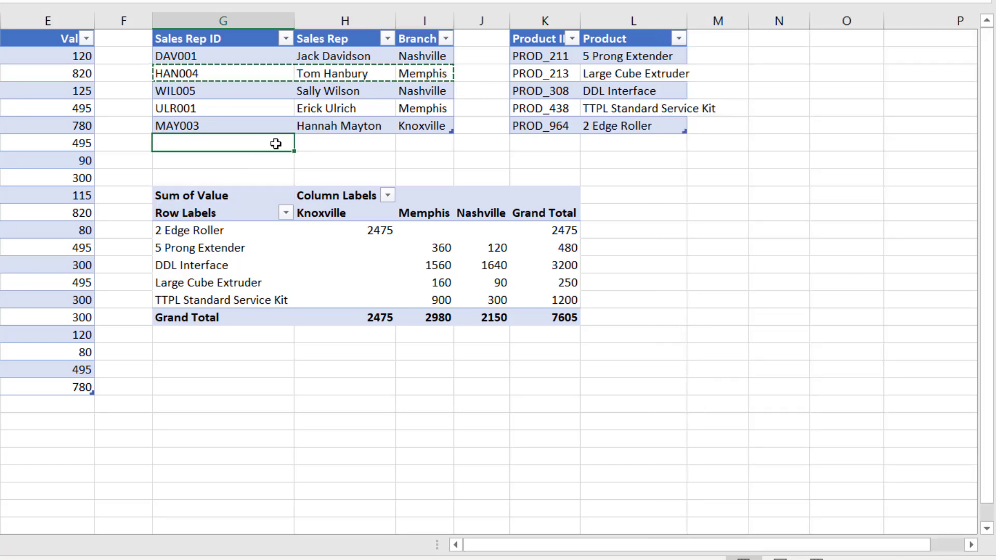
key(ctrl+v)
key(ctrl)
key(Escape)
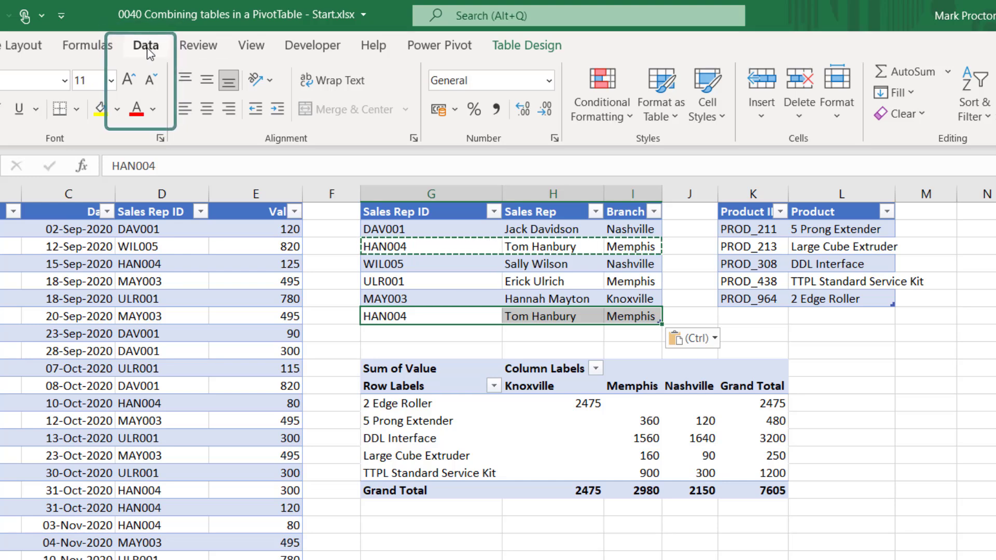
click(146, 45)
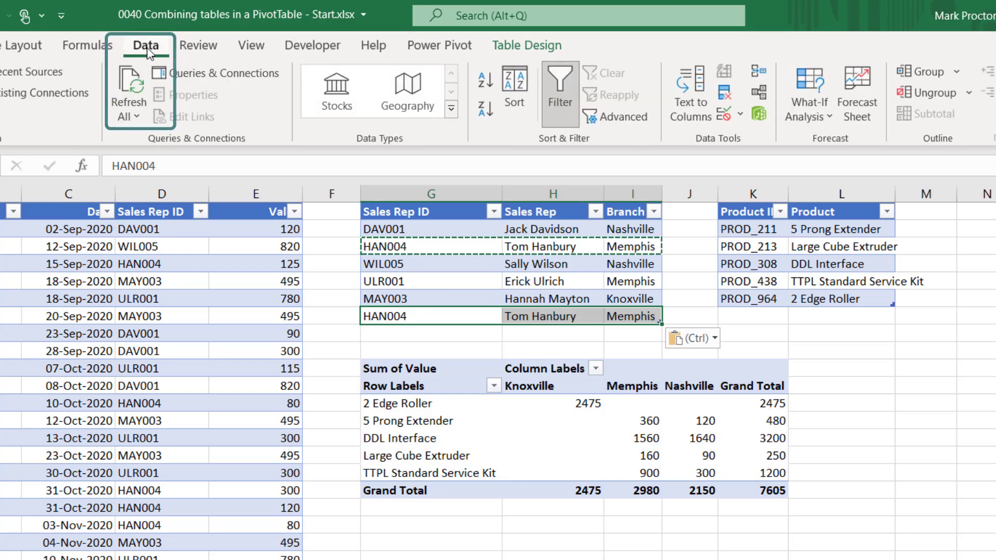
click(126, 85)
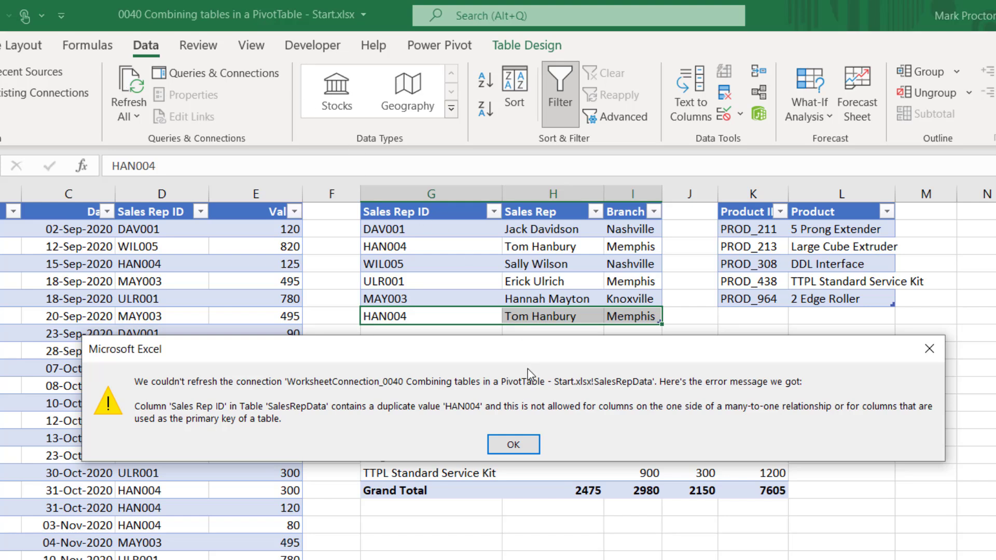
Step: Dismiss the error, clear the duplicate rep row and shrink SalesRepData back to five reps
click(514, 444)
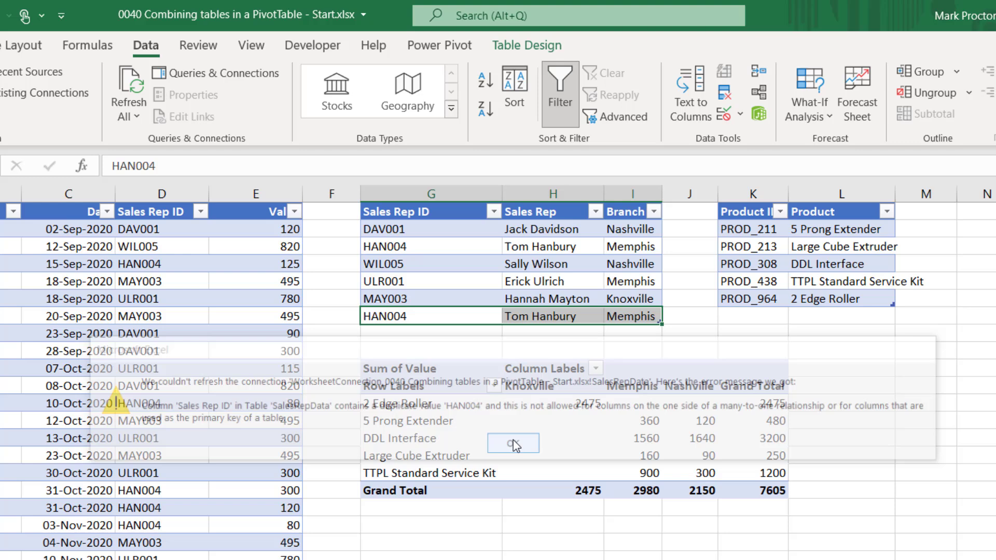
right_click(640, 319)
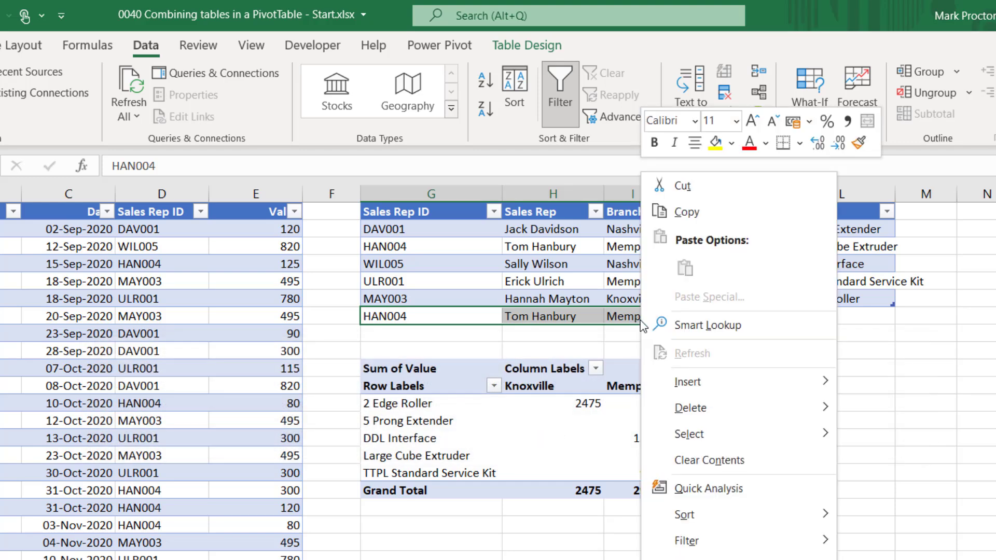
click(727, 459)
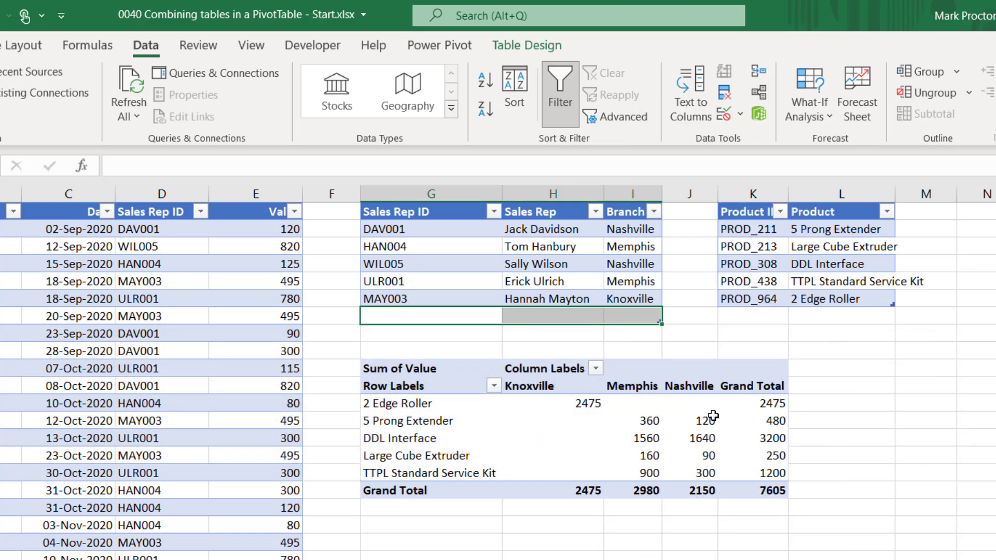
click(666, 345)
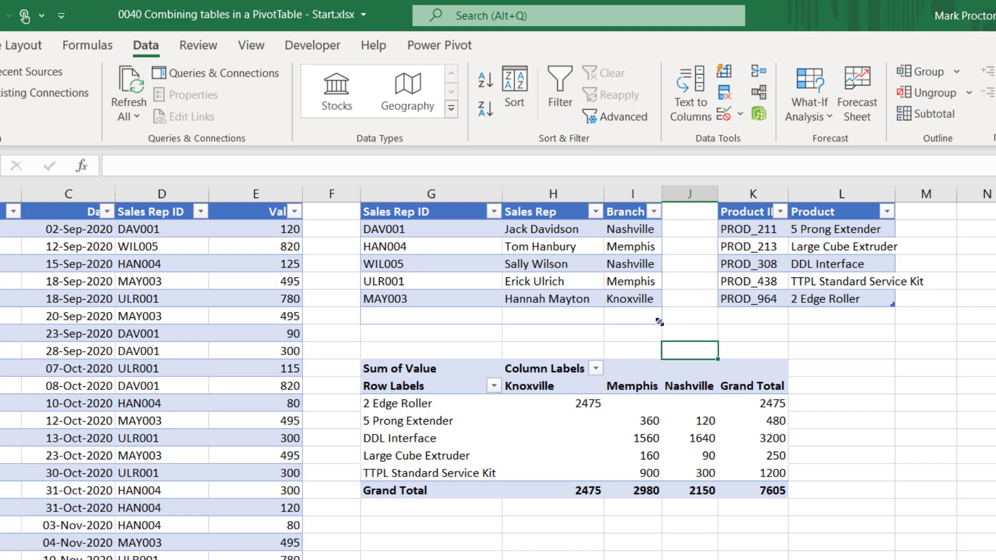
mouse_move(659, 323)
mouse_down()
mouse_move(660, 294)
mouse_move(659, 306)
mouse_up()
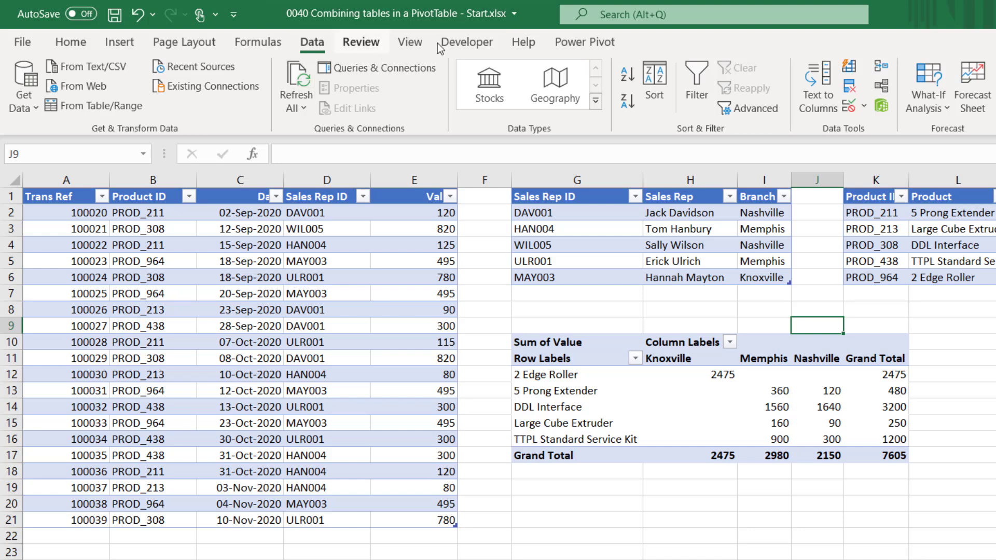
Step: Open the Data Model in Power Pivot to view the SalesData table's 20 transaction rows
click(598, 42)
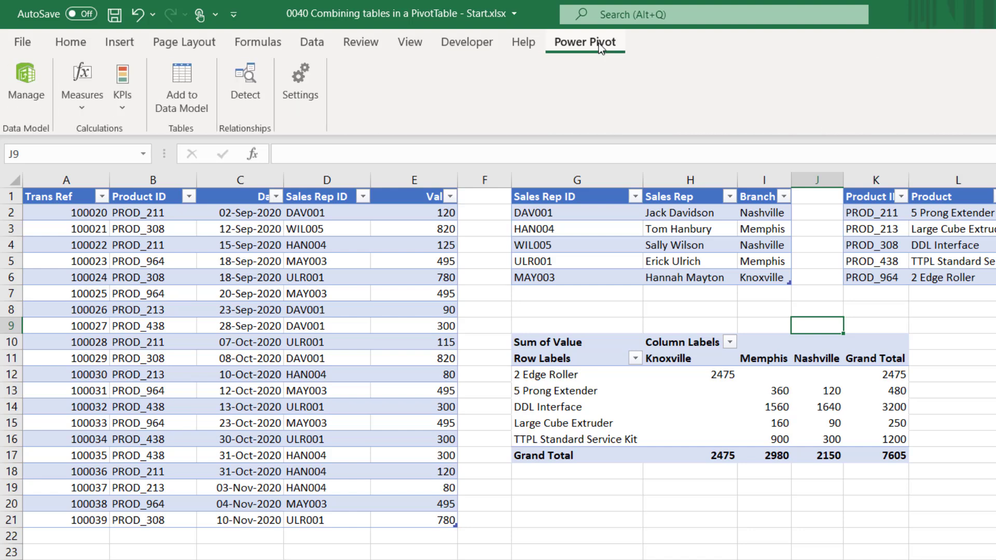
click(32, 79)
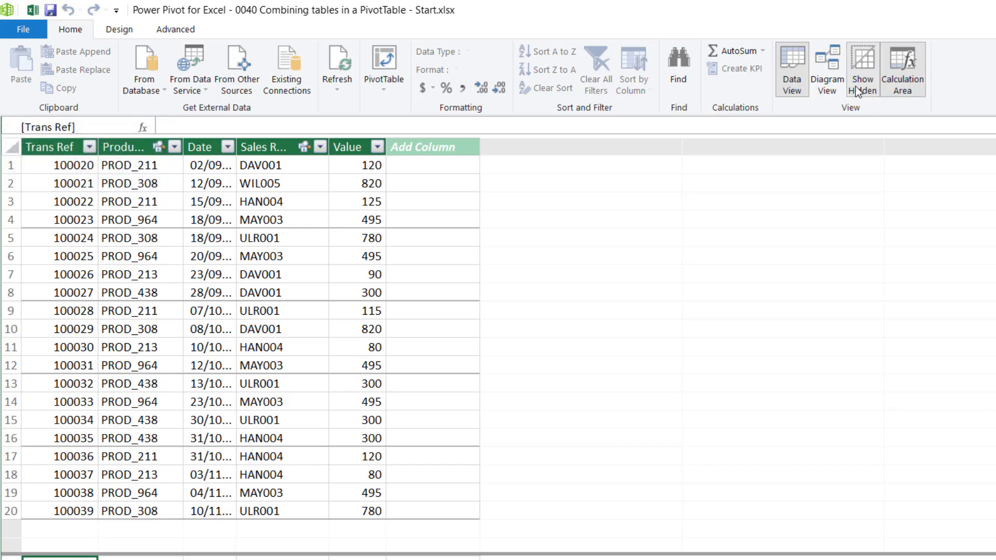
Step: Show the Data Model in Diagram View and move SalesRepData to the top right
click(829, 80)
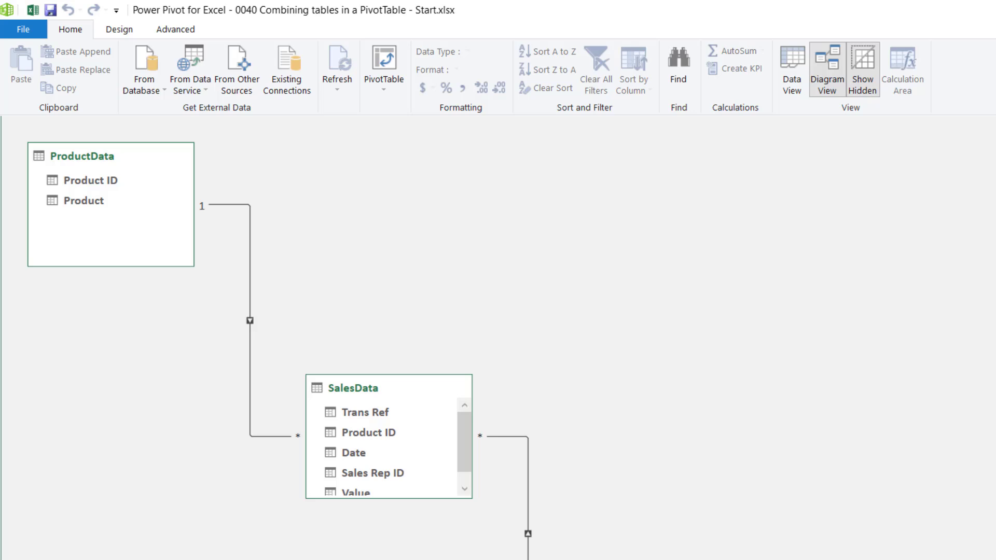
drag(674, 559, 635, 157)
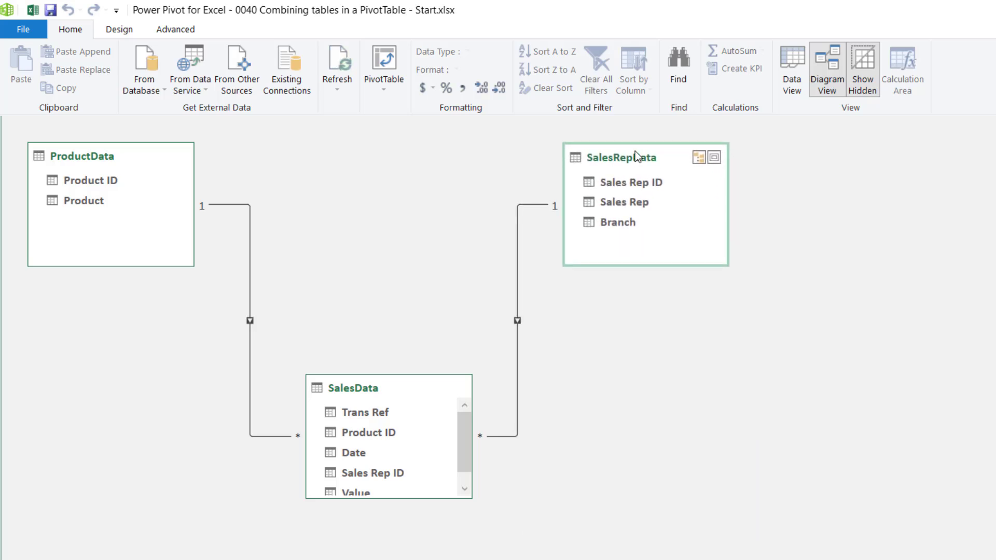